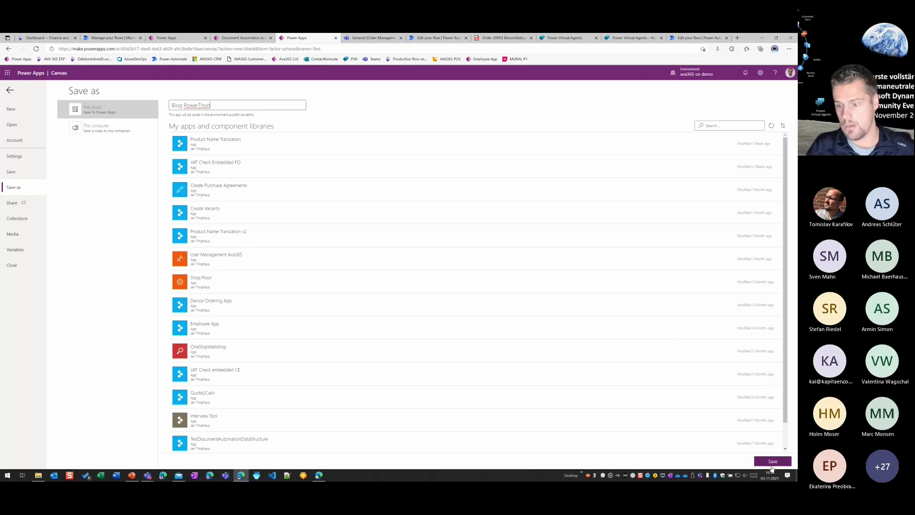
Save the app to the cloud as Blog PowerThon and refresh the apps list in Power Apps.
left_click(773, 461)
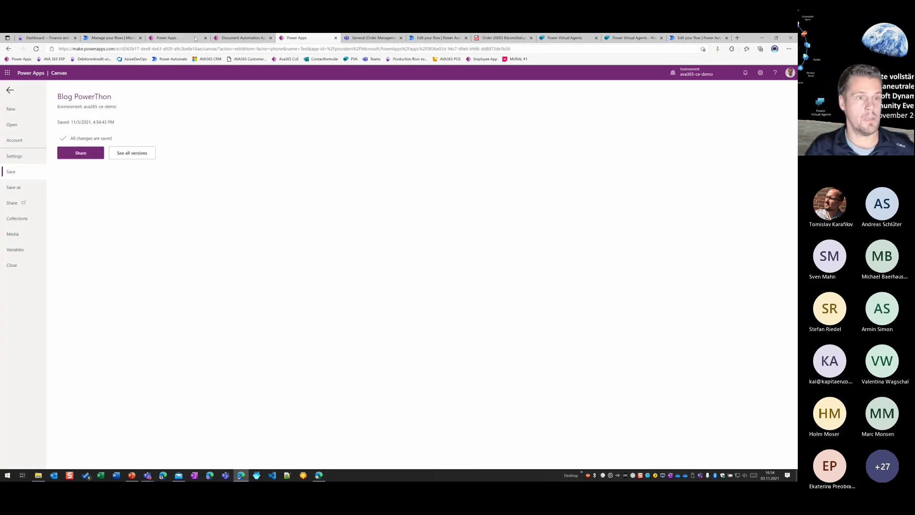
left_click(176, 38)
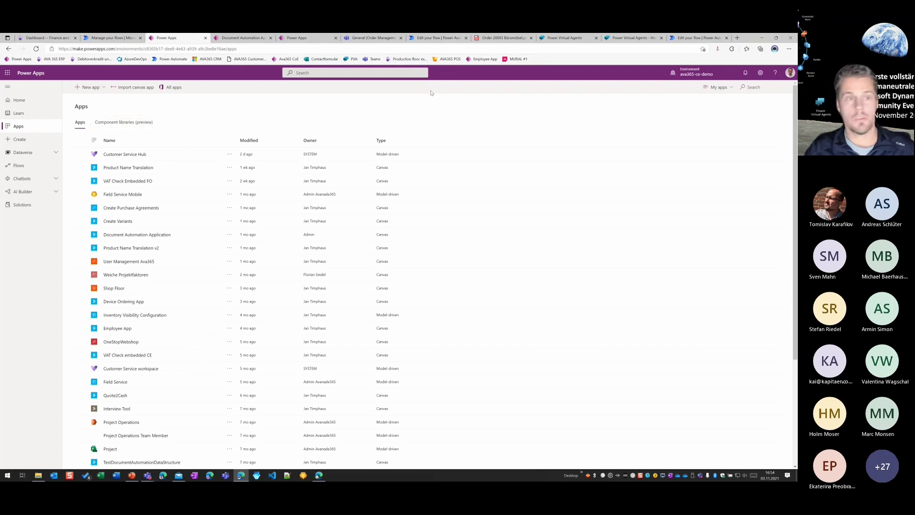
left_click(36, 48)
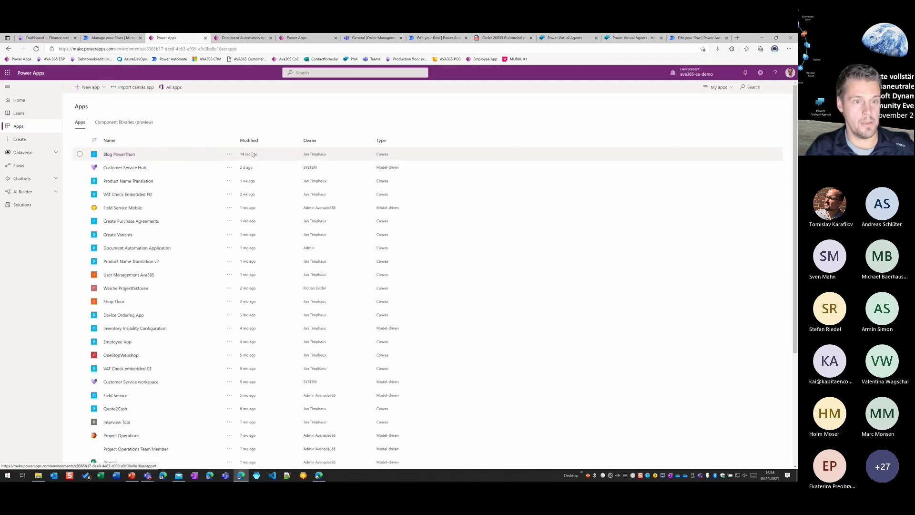
Open the details of the Blog PowerThon app, enlarge the page to 125% and copy the App ID.
left_click(229, 154)
left_click(241, 267)
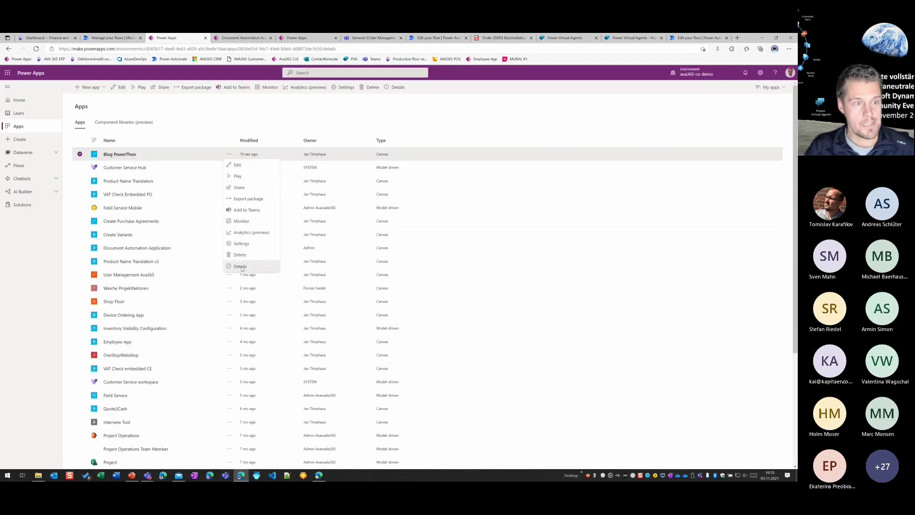
left_click(789, 49)
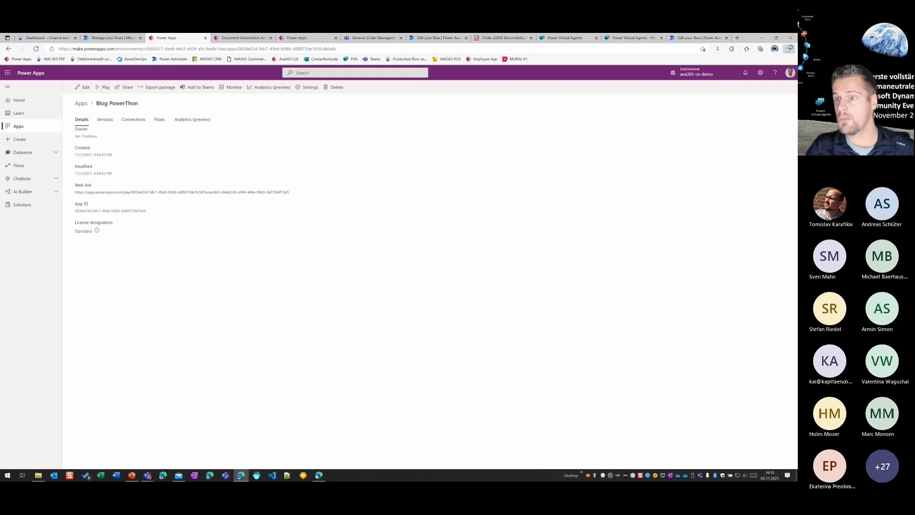
left_click(777, 91)
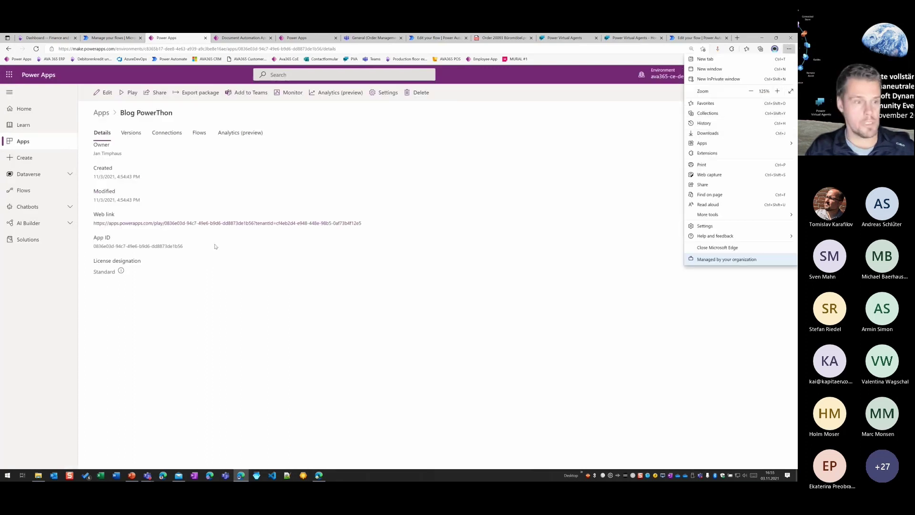
left_click_drag(214, 246, 93, 247)
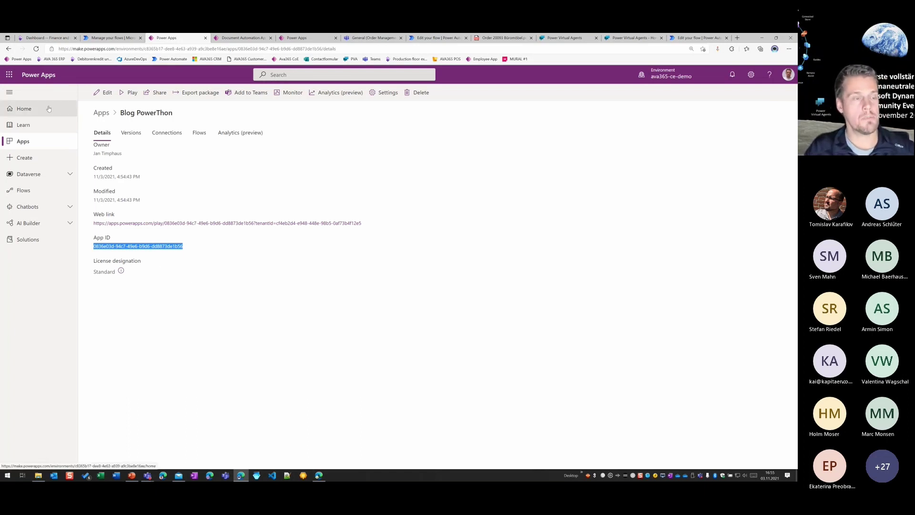
Switch to Finance and Operations and open the recently used Released products page.
left_click(42, 38)
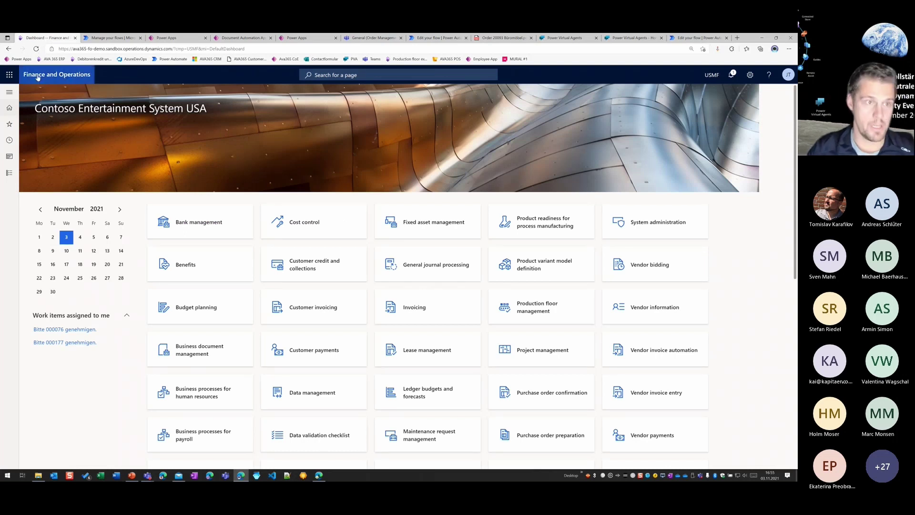
left_click(10, 127)
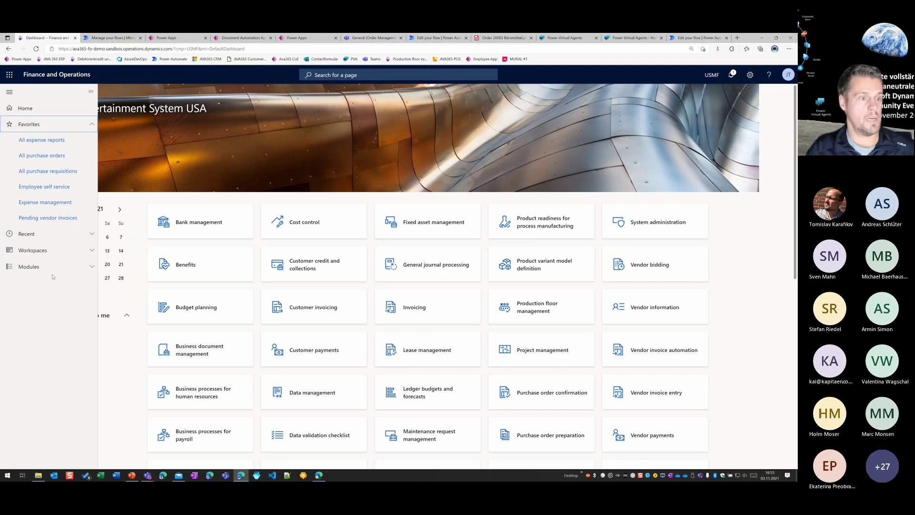
left_click(48, 234)
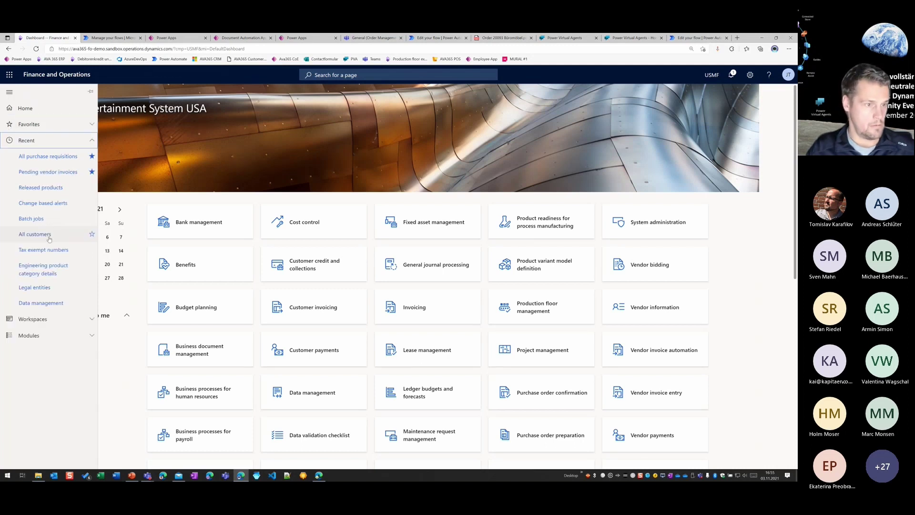
left_click(48, 189)
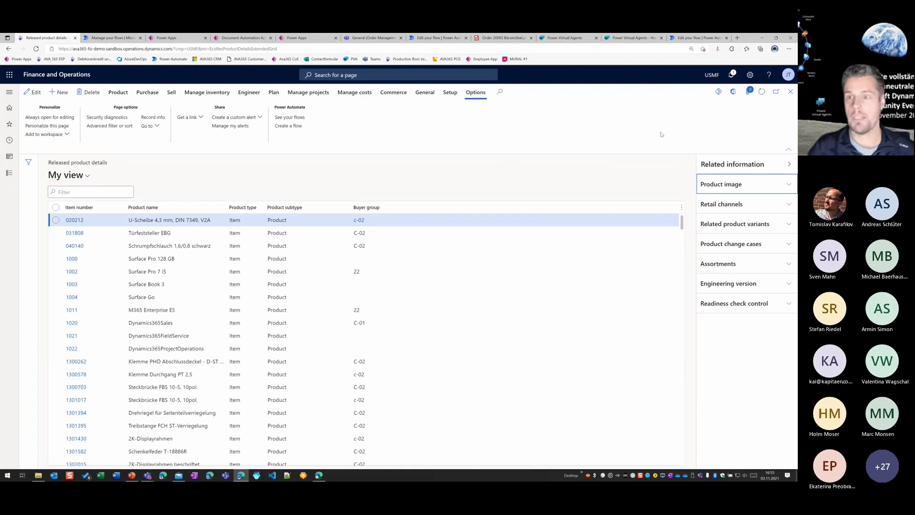
Start adding a Power Apps app to the page, named PowerThon, with the copied App ID.
left_click(719, 94)
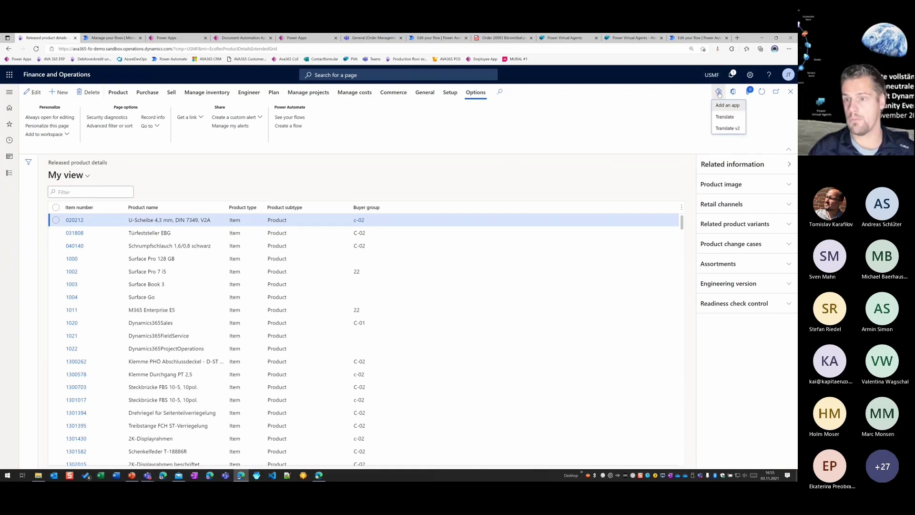
left_click(723, 109)
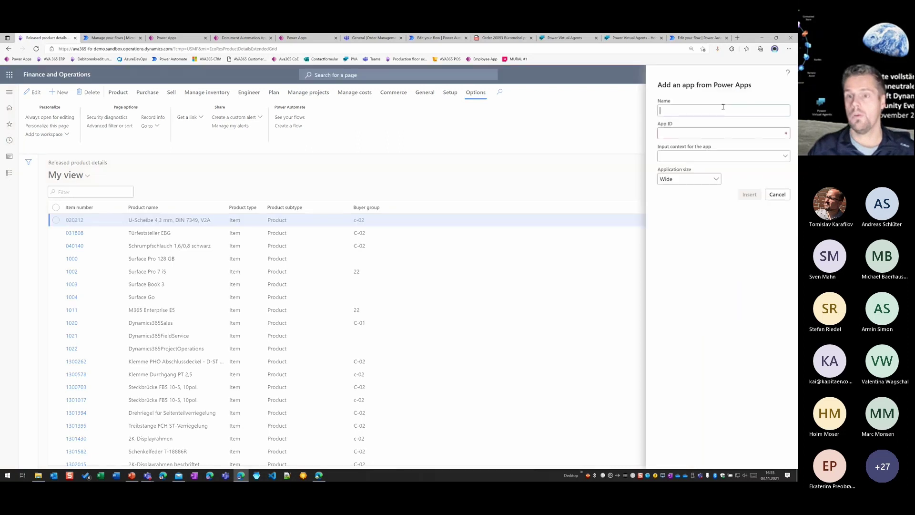
type("PowerThon")
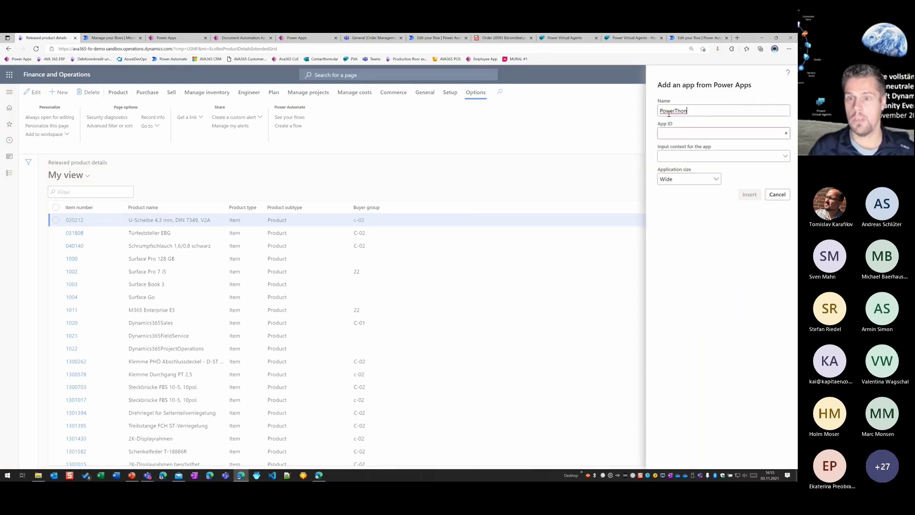
left_click(683, 134)
type("0836e03c-94c7-49e6-b9d6-dd8873de1b56")
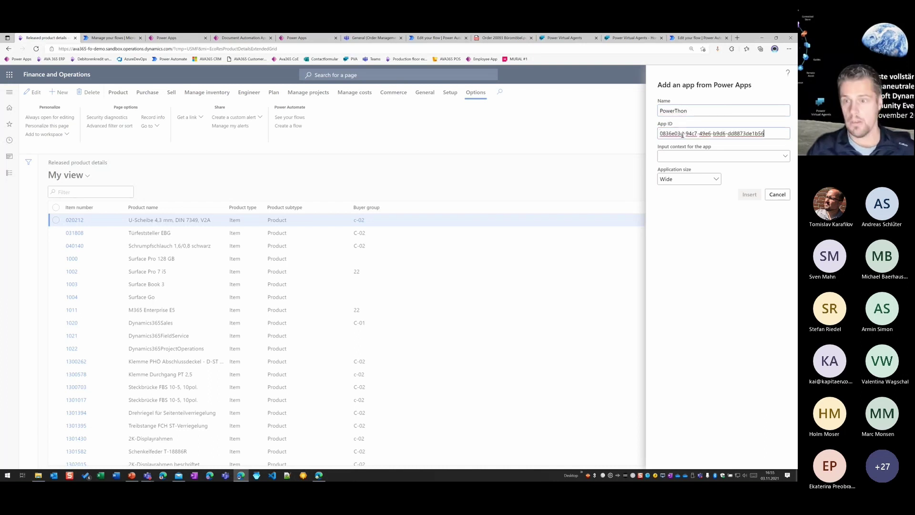
Set the app's input context to Product name - EcoResProductTranslation_Name and insert the app.
left_click(772, 157)
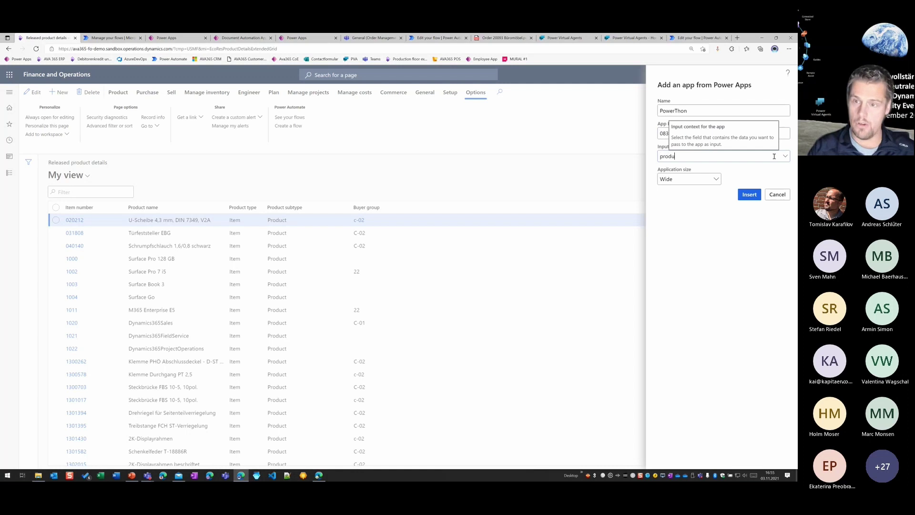
left_click(774, 157)
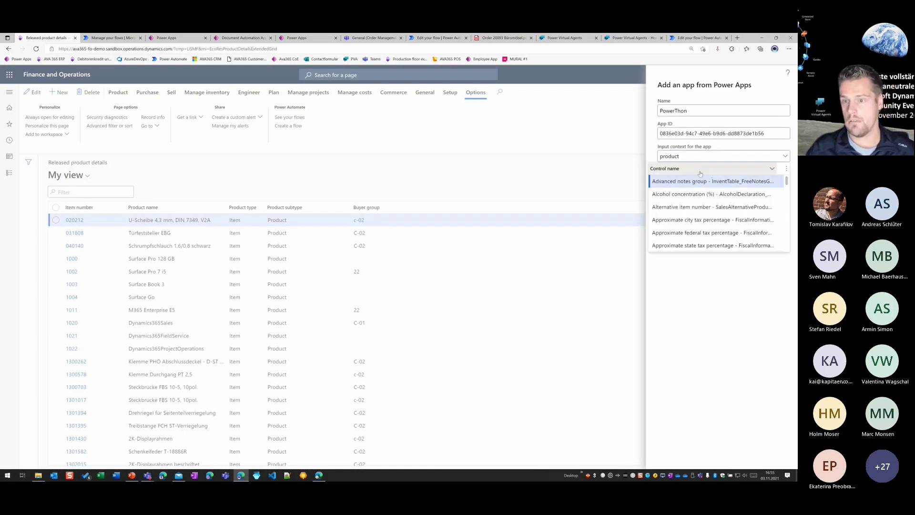
scroll(694, 205, "down", 10)
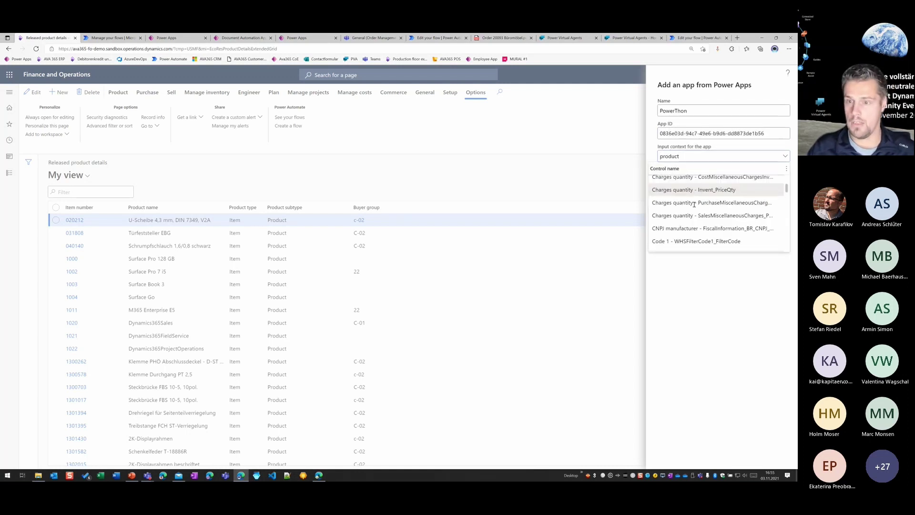
type("n")
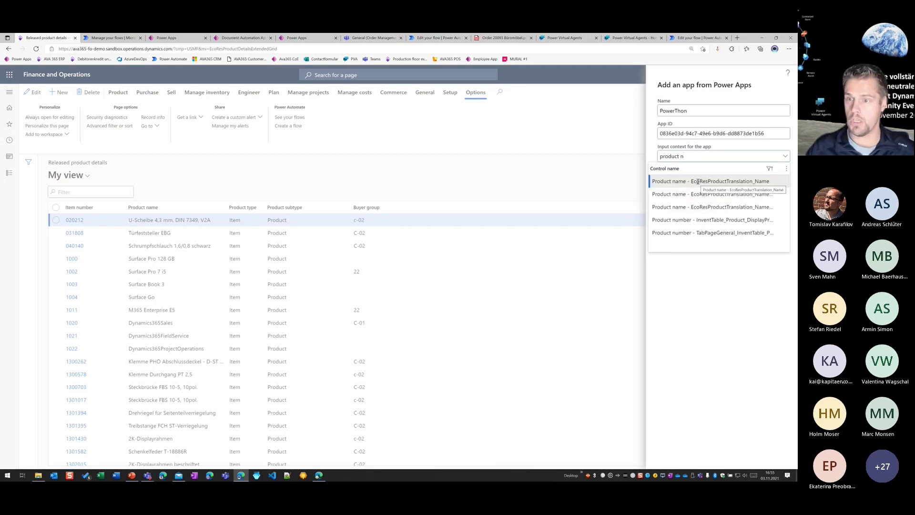
left_click(698, 181)
left_click(749, 194)
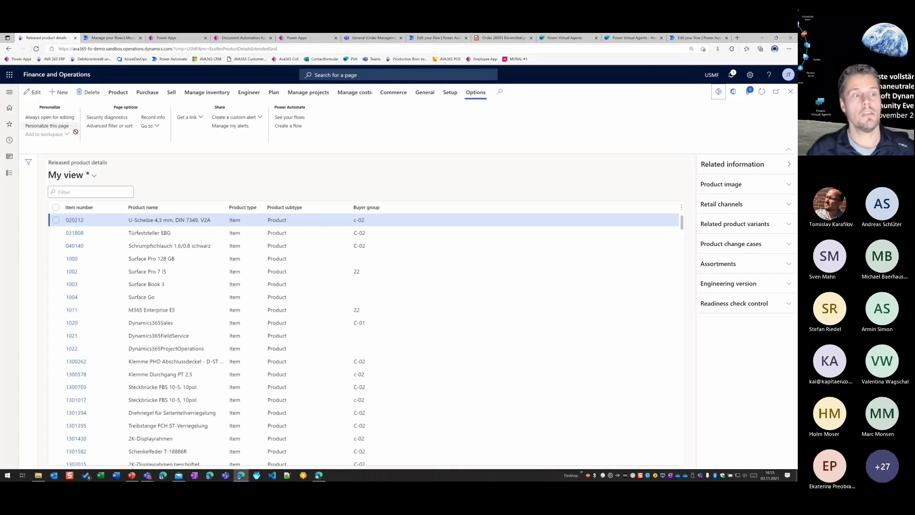
Save the changes to My view, return to the dashboard and reopen the Released products page.
left_click(94, 176)
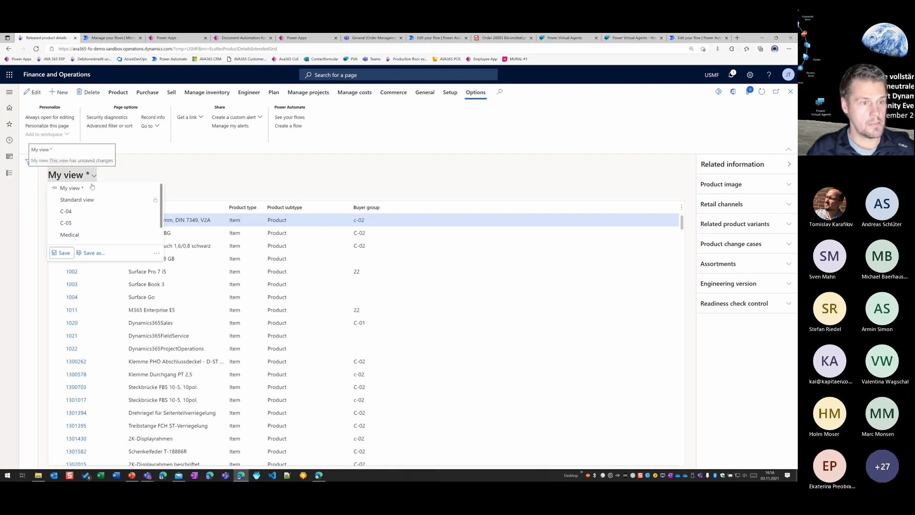
left_click(61, 253)
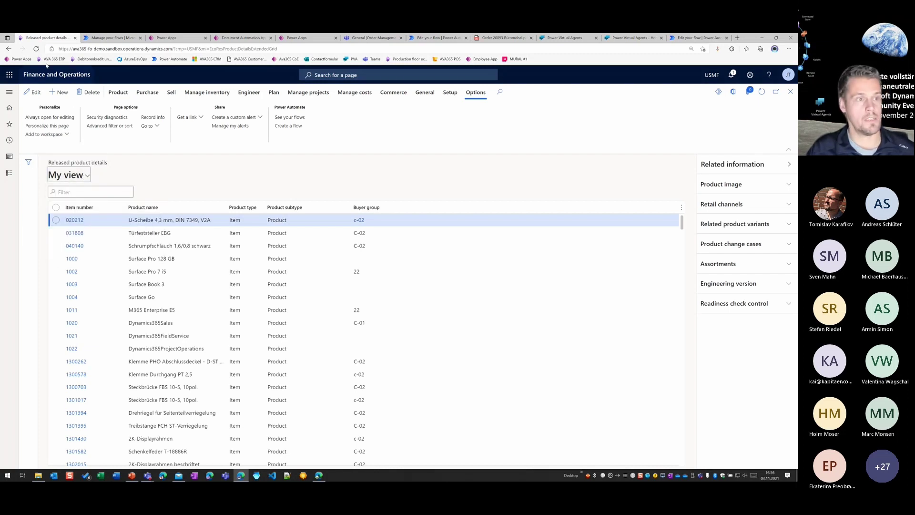
left_click(57, 75)
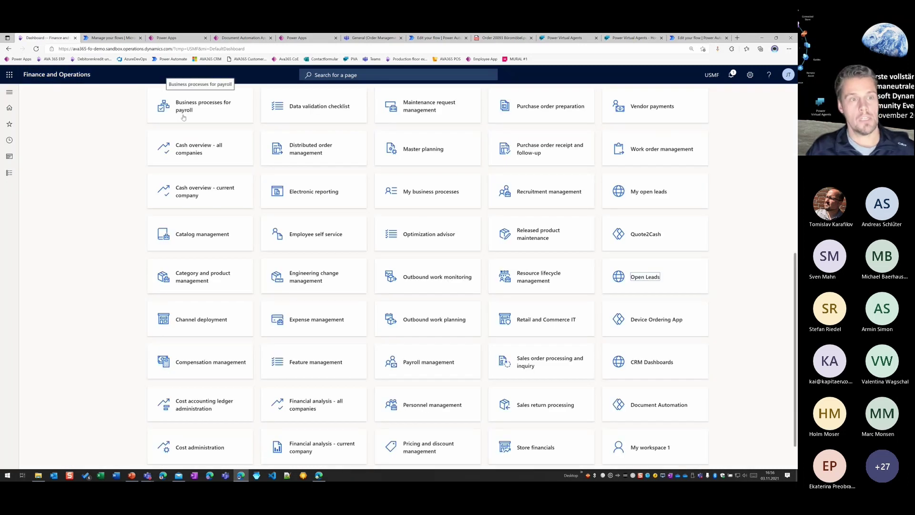
left_click(9, 140)
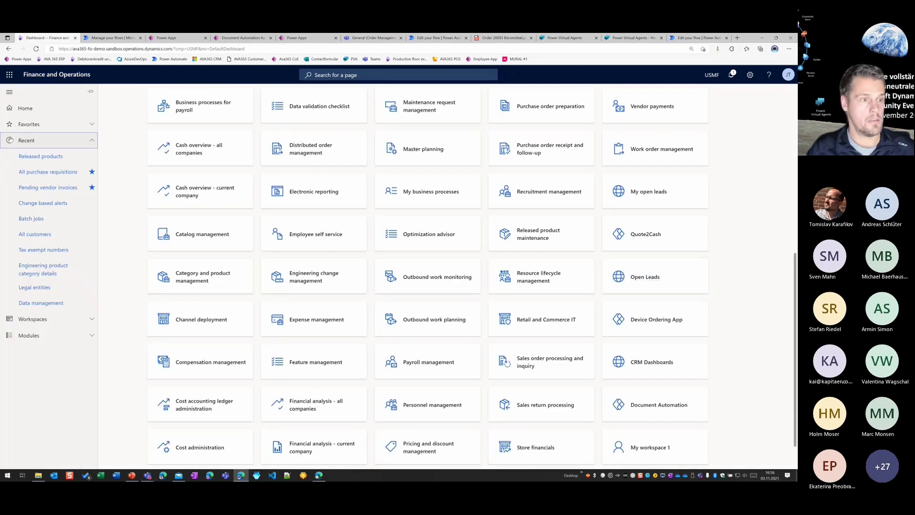
left_click(39, 157)
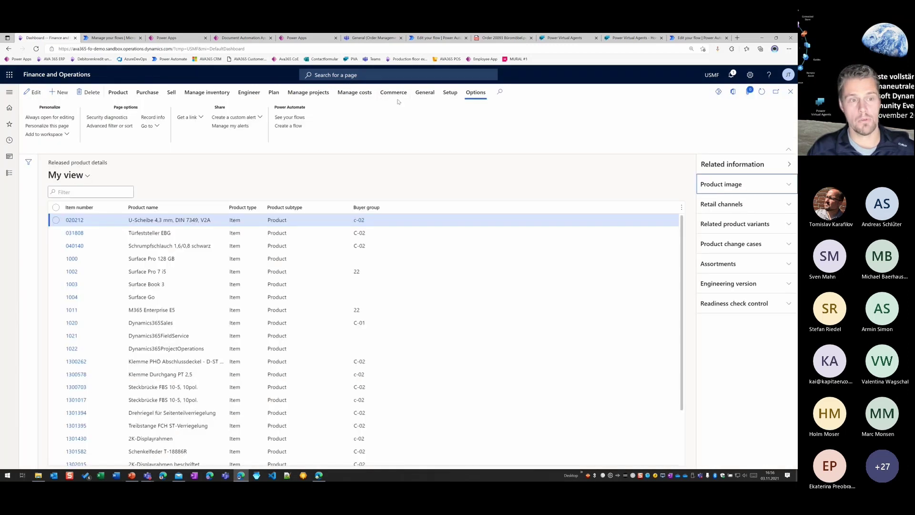
Select item 040140, open the embedded PowerThon app for it and dismiss the error message.
left_click(193, 246)
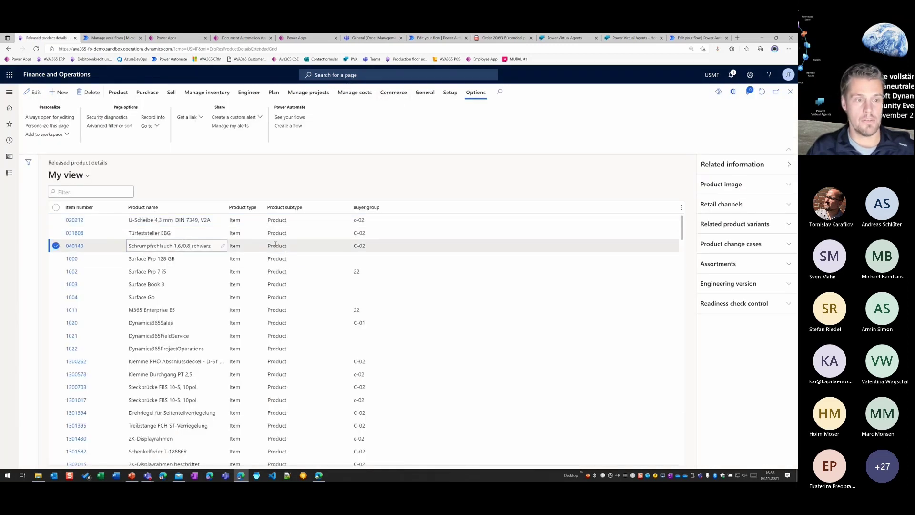
left_click(719, 93)
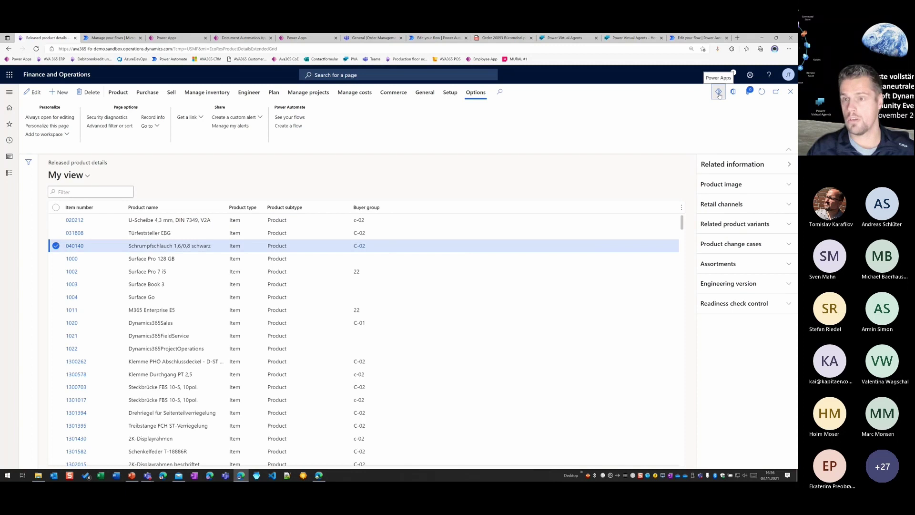
left_click(719, 94)
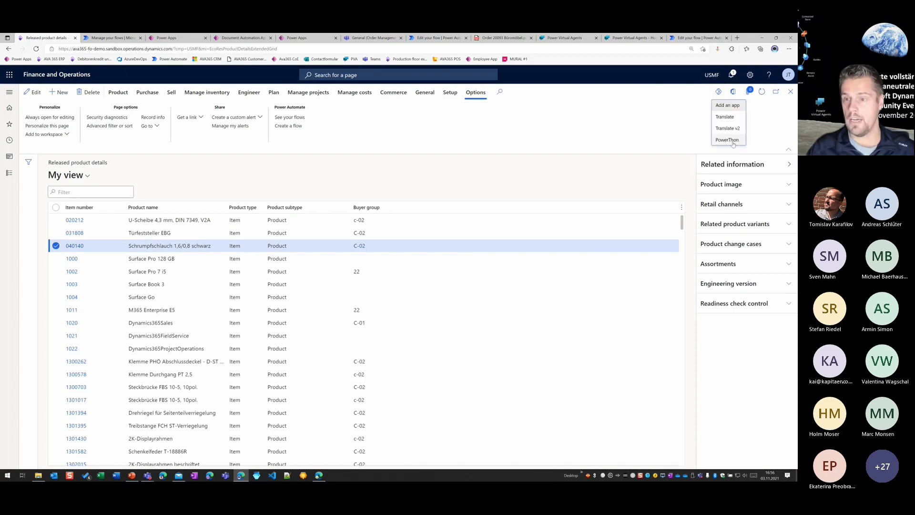
left_click(732, 143)
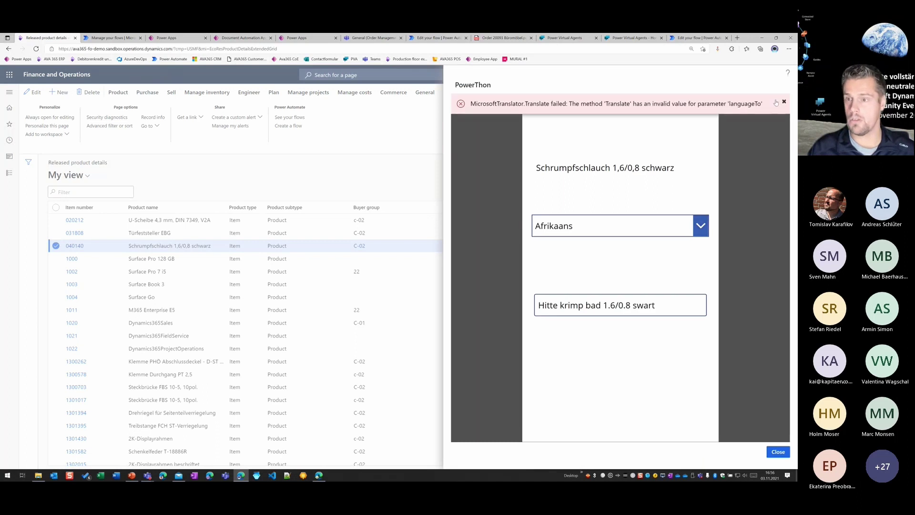
left_click(784, 102)
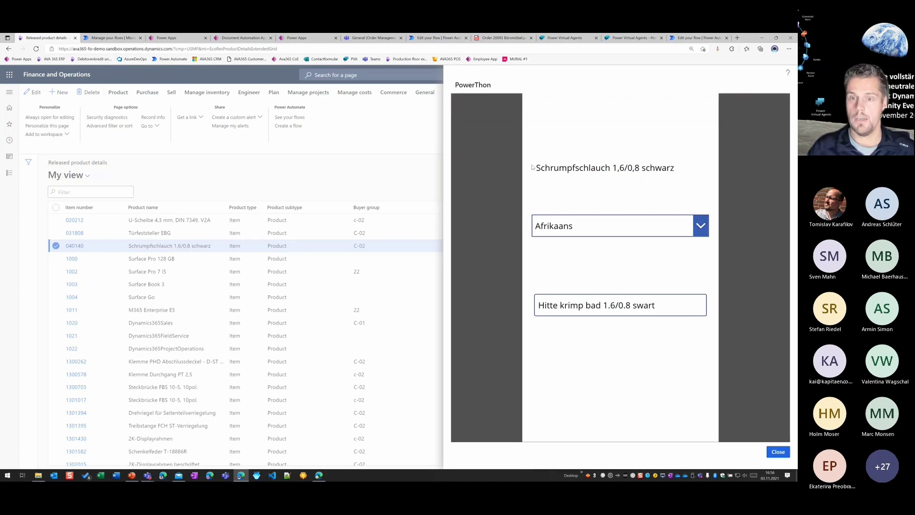
Set the translation language in the PowerThon app to Croatian.
left_click(567, 225)
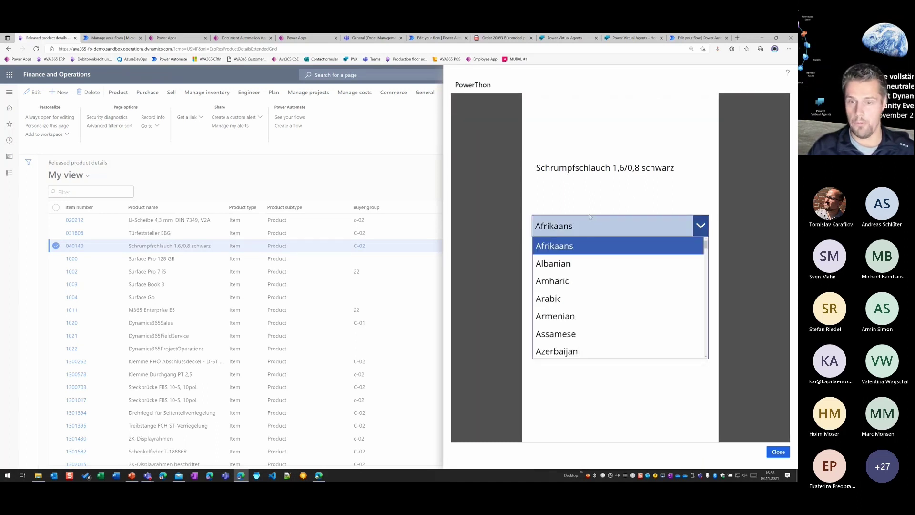
scroll(544, 287, "down", 5)
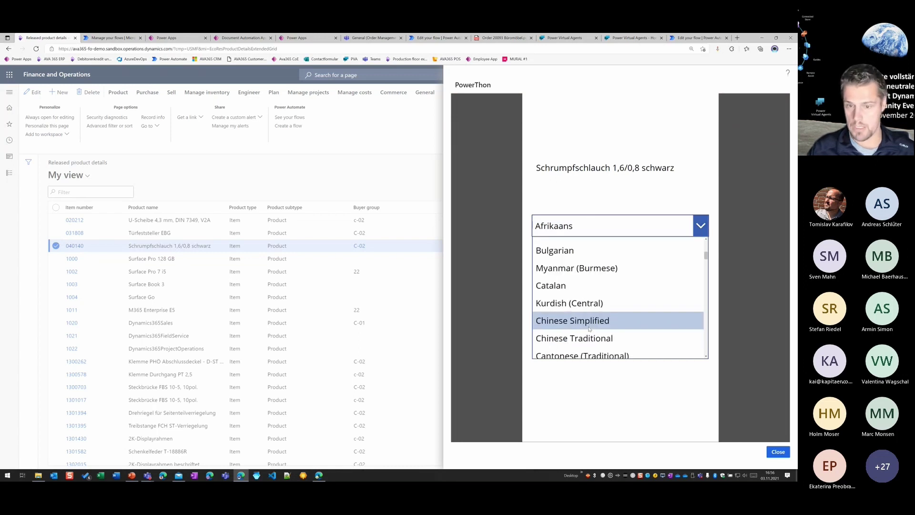
left_click(580, 297)
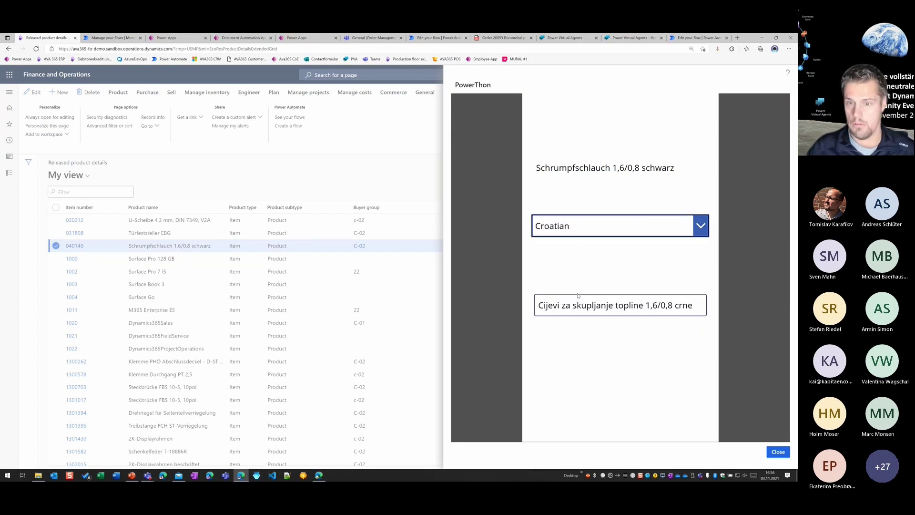
Set the translation language in the PowerThon app to Klingon (Latin).
left_click(591, 233)
scroll(581, 314, "down", 2)
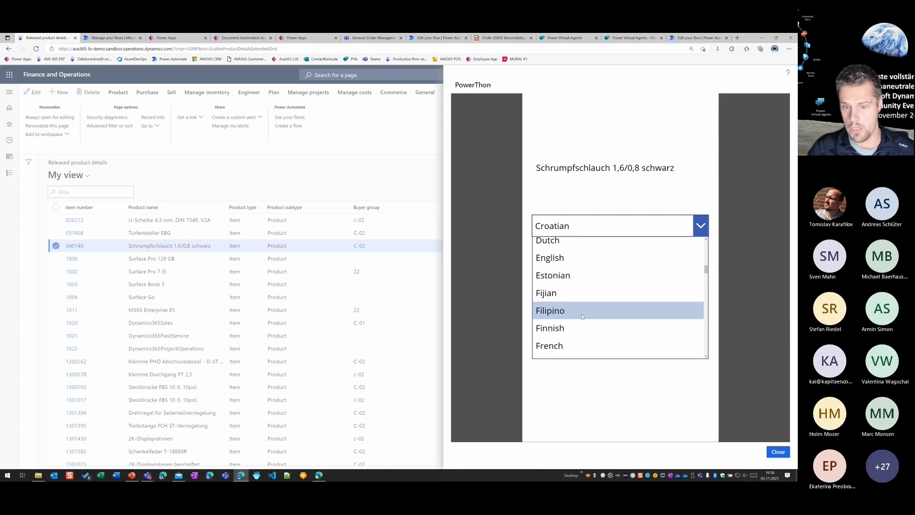
scroll(582, 315, "down", 6)
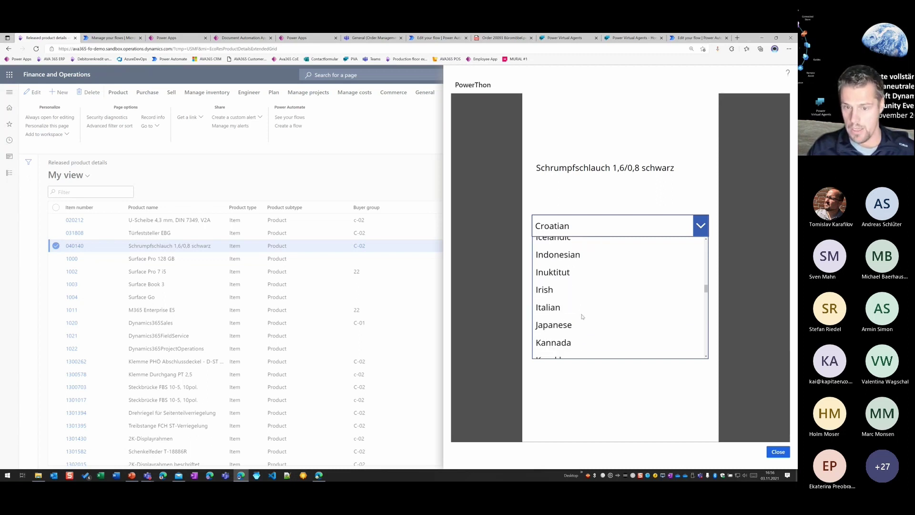
scroll(582, 317, "down", 3)
left_click(589, 277)
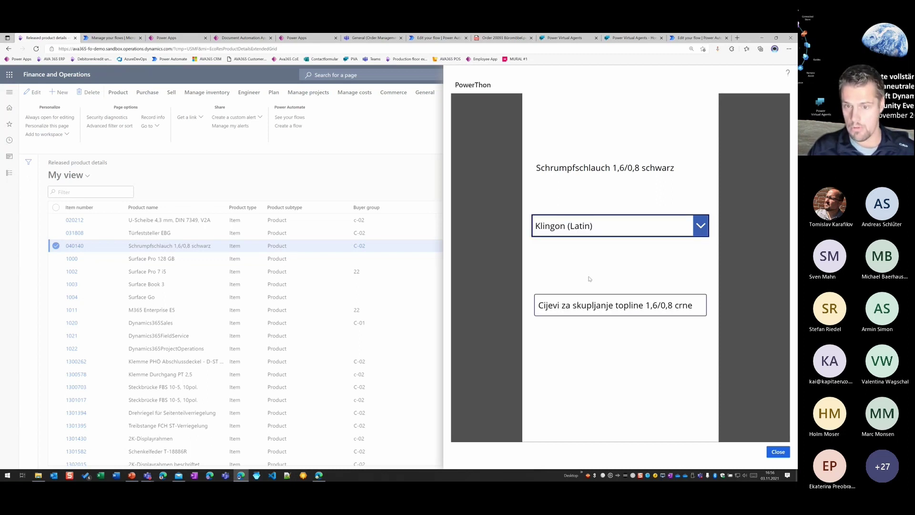
Set the translation language to Kurdish (Northern) and close the PowerThon app.
left_click(594, 229)
left_click(588, 323)
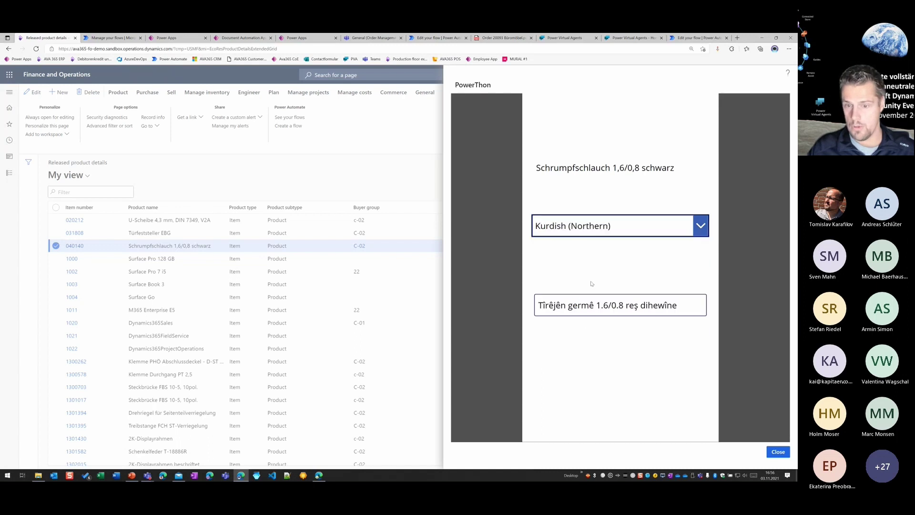
left_click(593, 233)
left_click(592, 376)
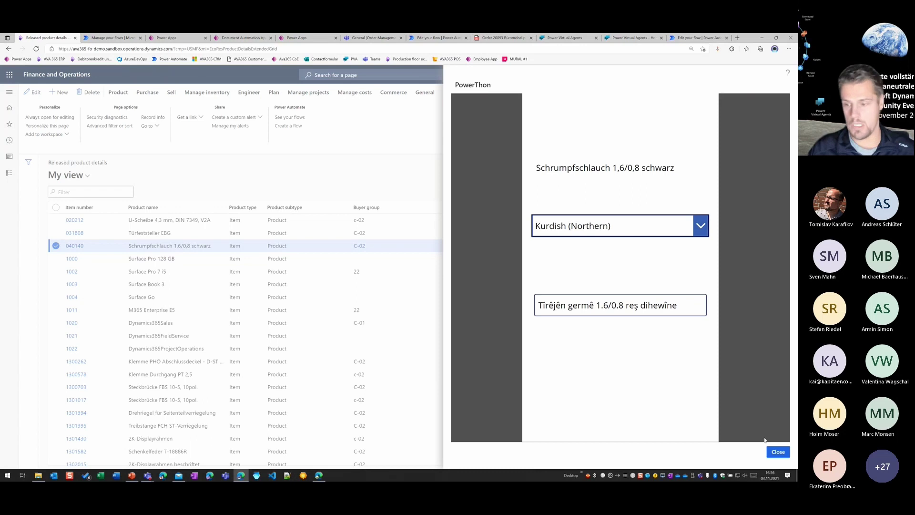
left_click(783, 455)
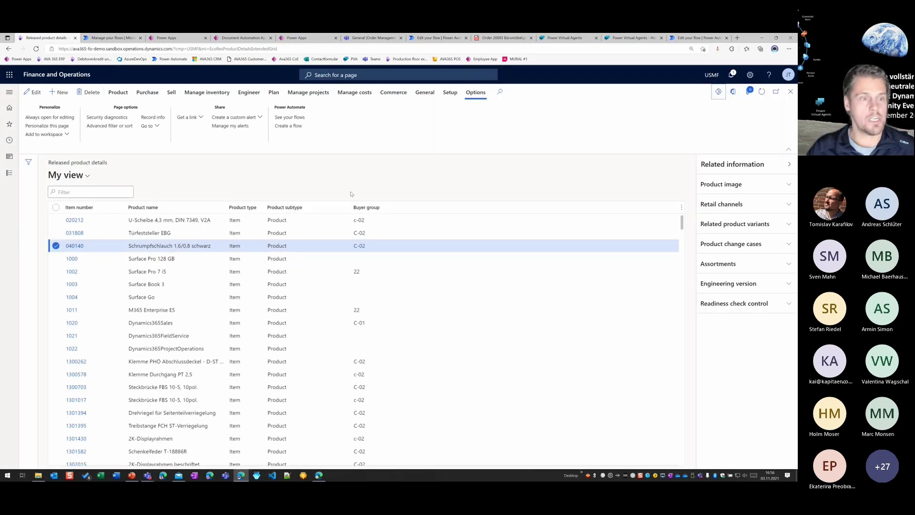
Open the embedded Translate v2 app for item 040140 and choose Finnish as the language for translation.
left_click(718, 91)
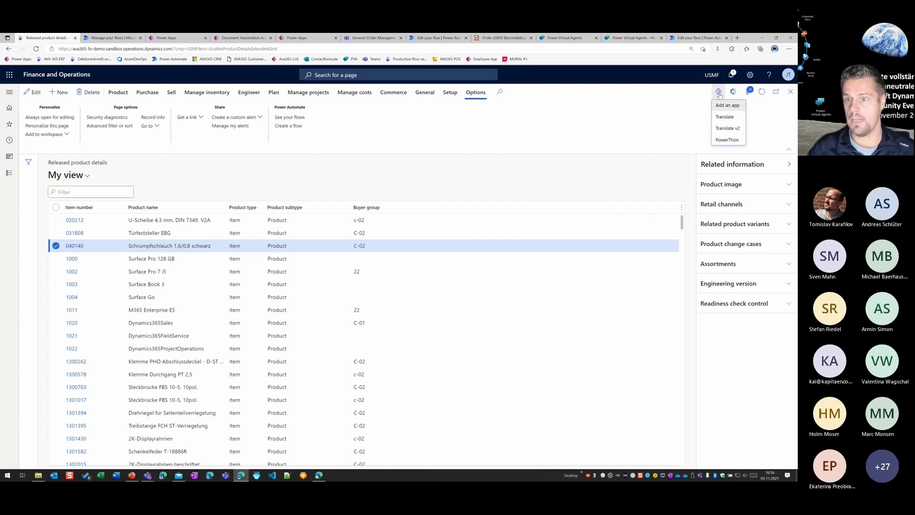
left_click(735, 130)
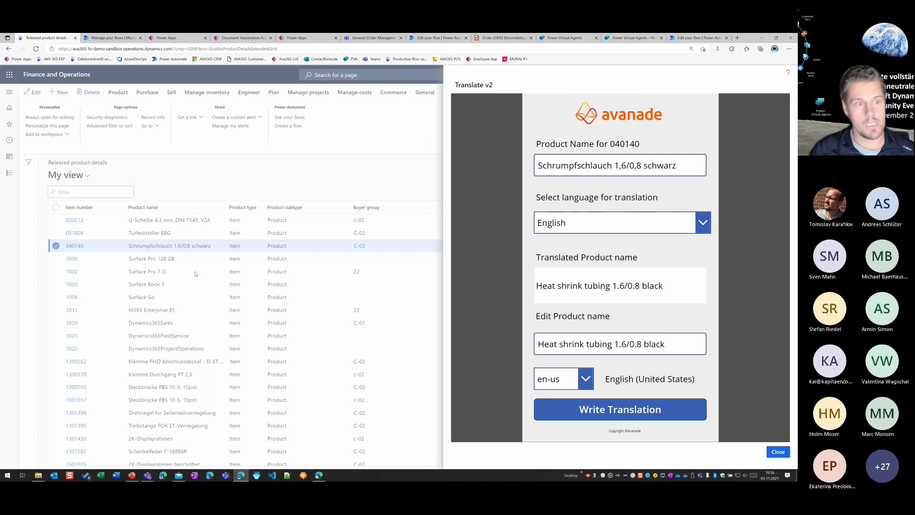
left_click(562, 228)
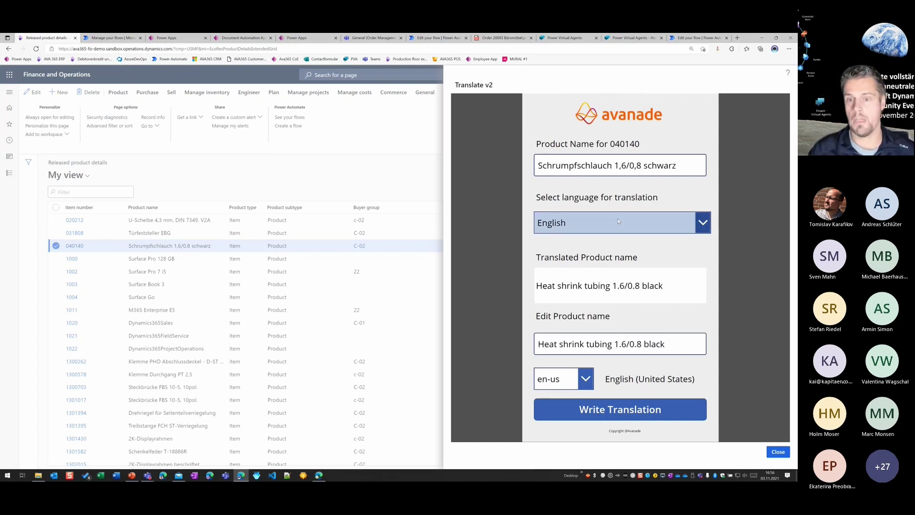
scroll(594, 291, "down", 3)
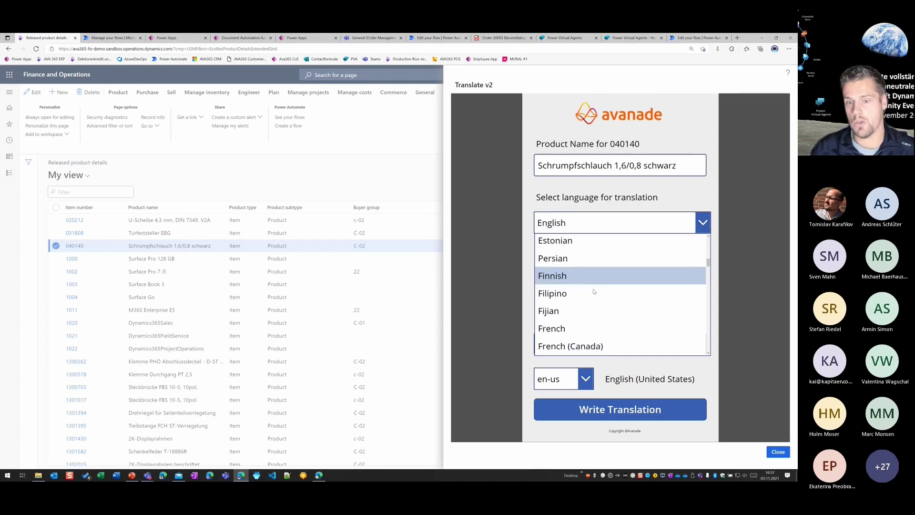
left_click(570, 276)
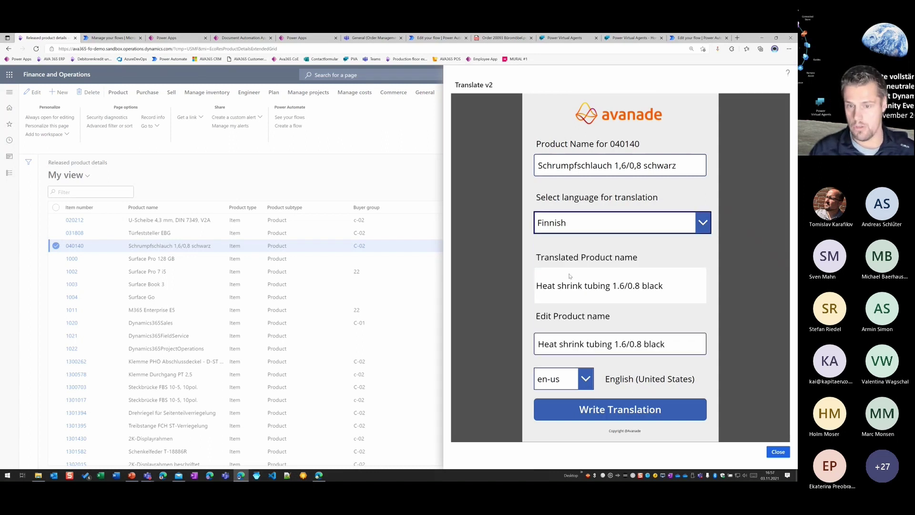
Set the language code for the written translation to fi in the Translate v2 app.
left_click(586, 379)
scroll(570, 351, "down", 3)
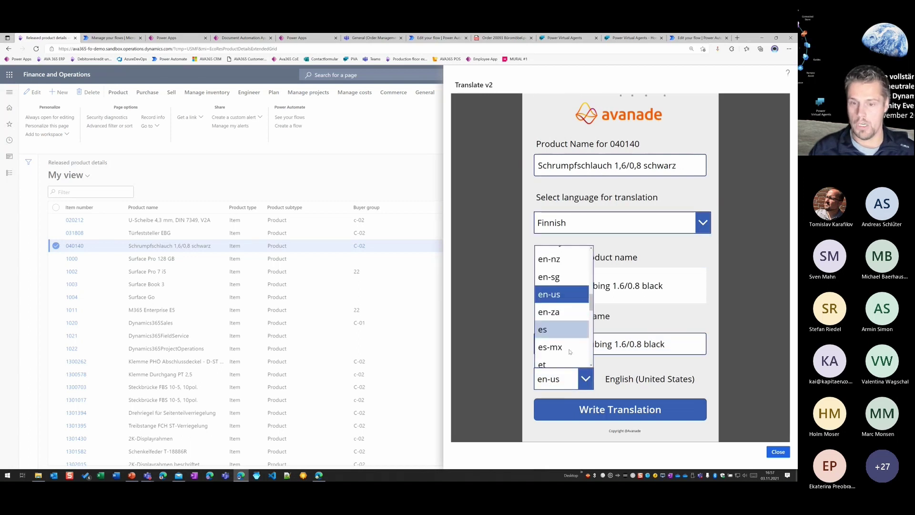
scroll(570, 351, "down", 1)
left_click(548, 306)
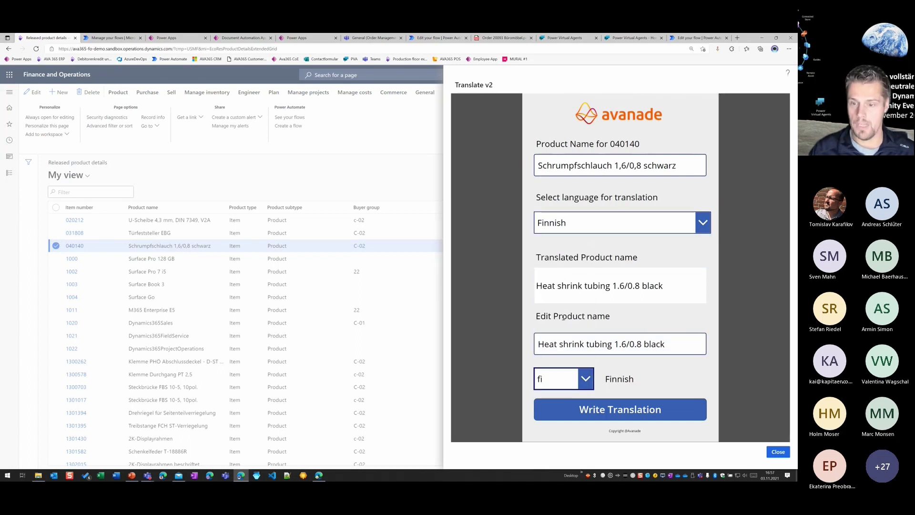
Append "Powerthon" to the edited product name, submit the translation for writing and dismiss the error message.
left_click(679, 345)
type("Powerthon")
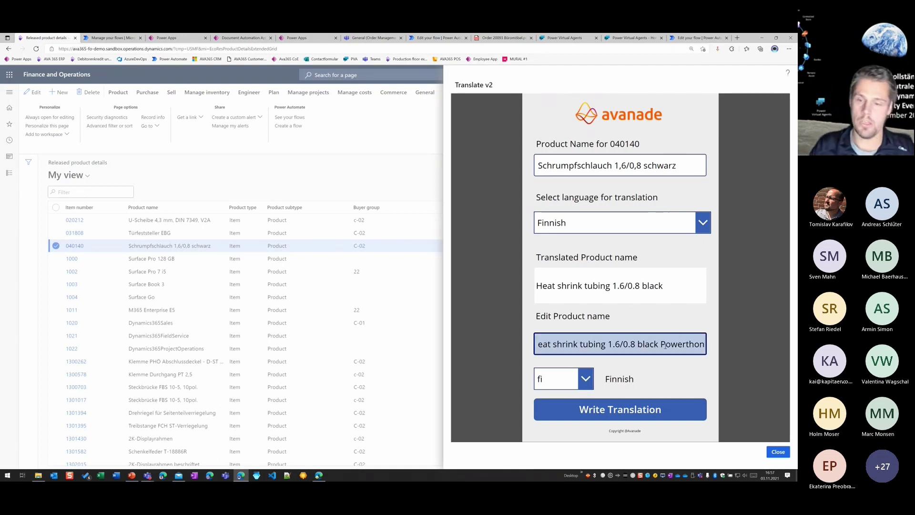
left_click(635, 411)
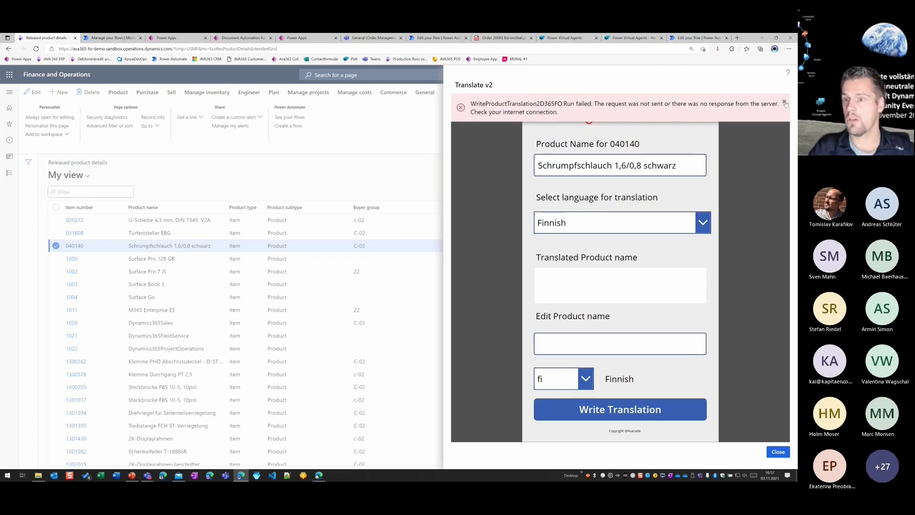
left_click(784, 103)
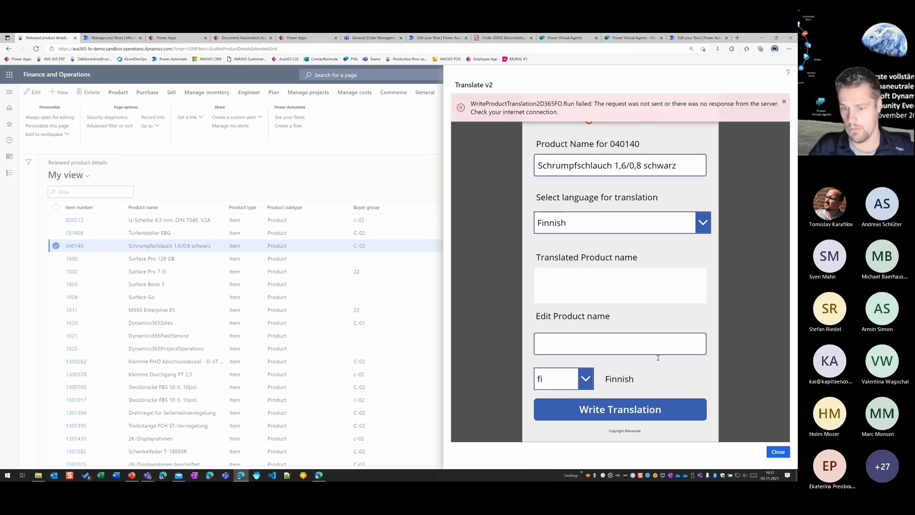
Change the language for translation to Persian and close the Translate v2 app.
left_click(617, 224)
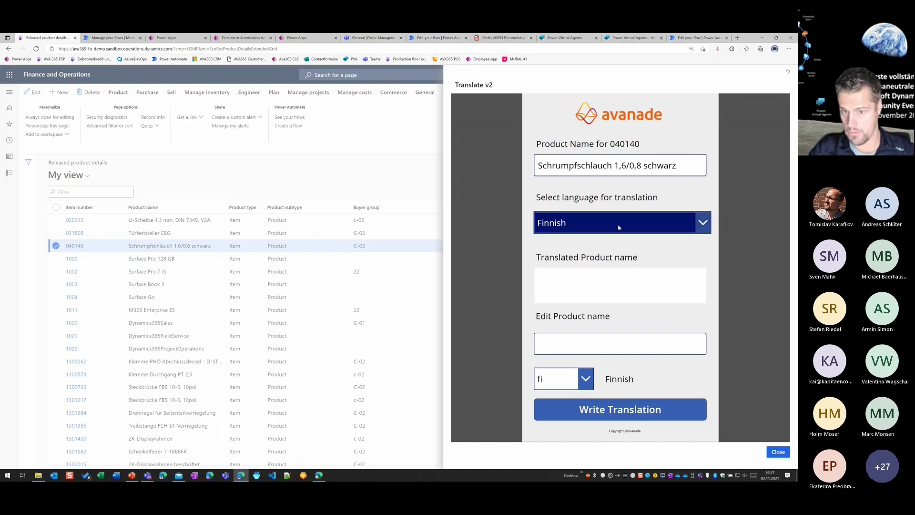
left_click(591, 256)
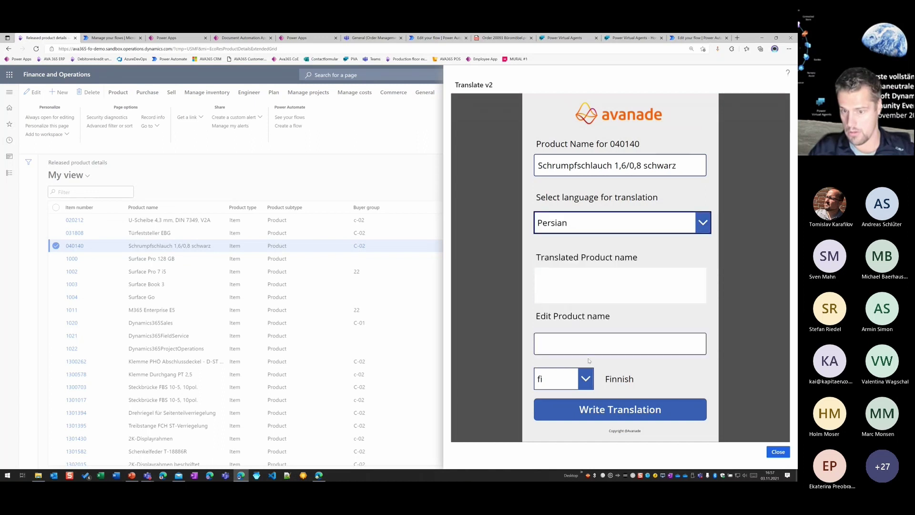
left_click(778, 451)
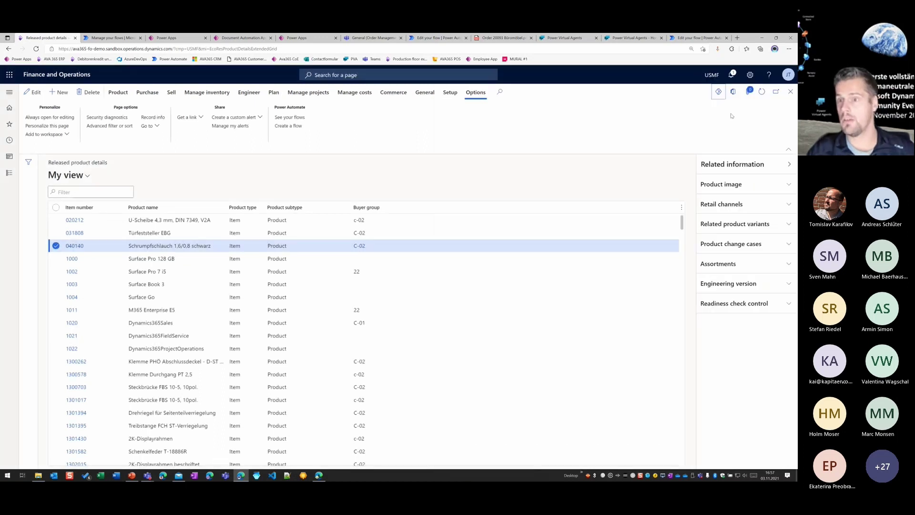
Reopen the Translate v2 app for item 040140, dismiss the error message and close the app.
left_click(729, 133)
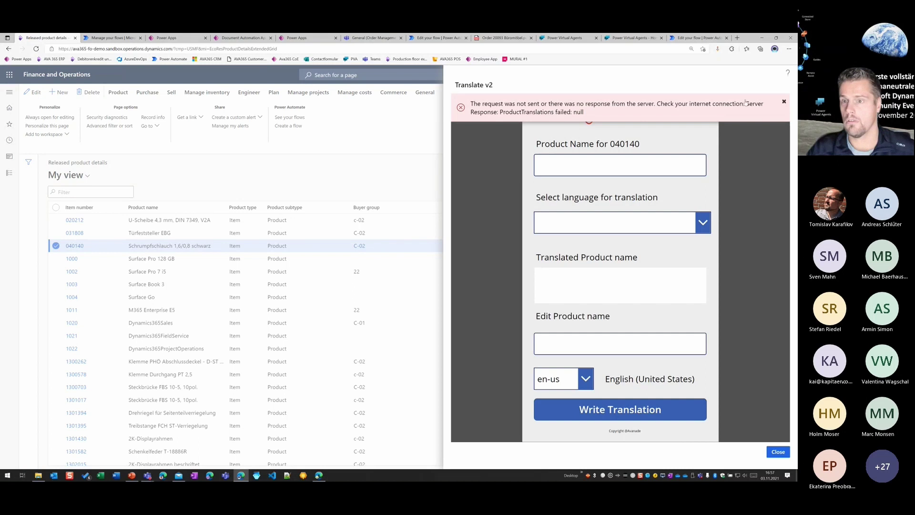
left_click(783, 102)
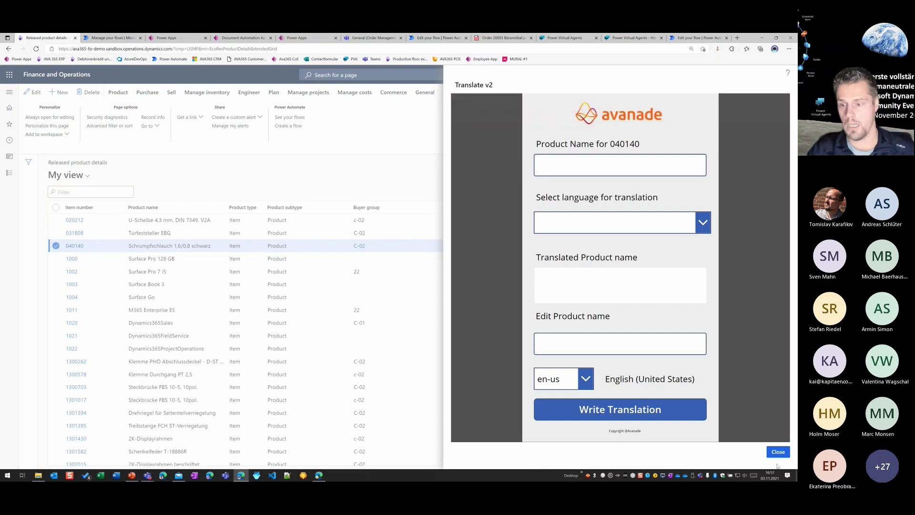
left_click(778, 452)
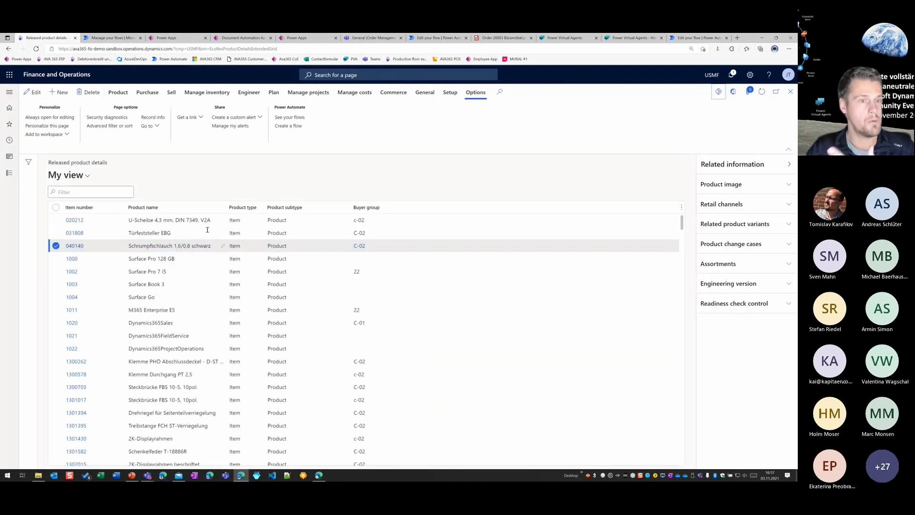
Check the Italian and Russian text translations of item 040140, then leave the Released products page for the dashboard.
left_click(119, 93)
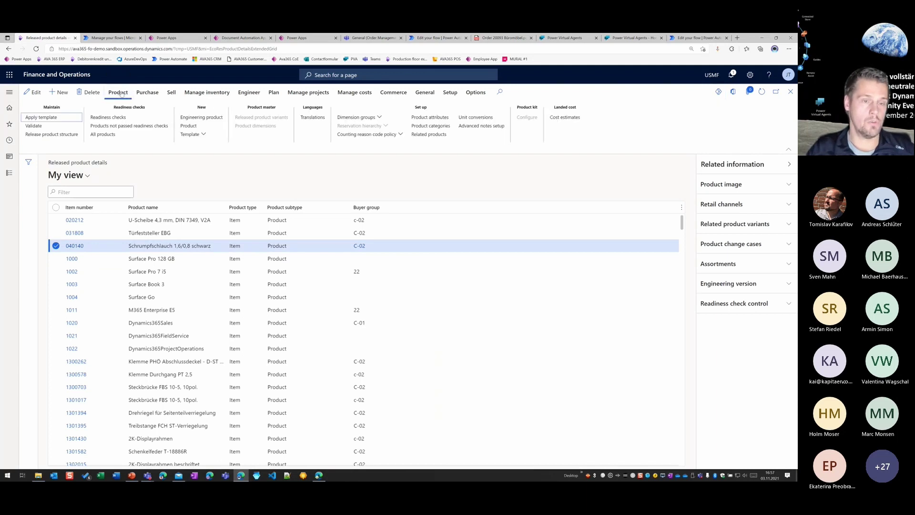
left_click(312, 118)
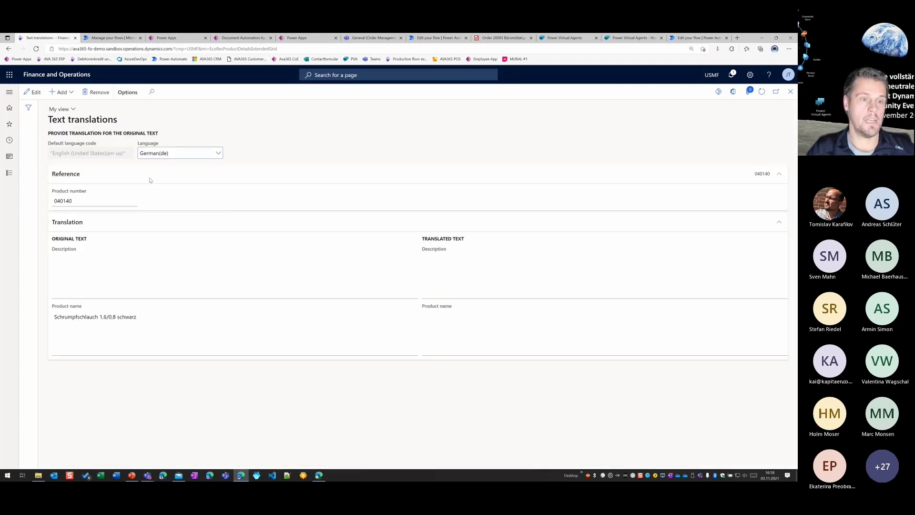
left_click(214, 152)
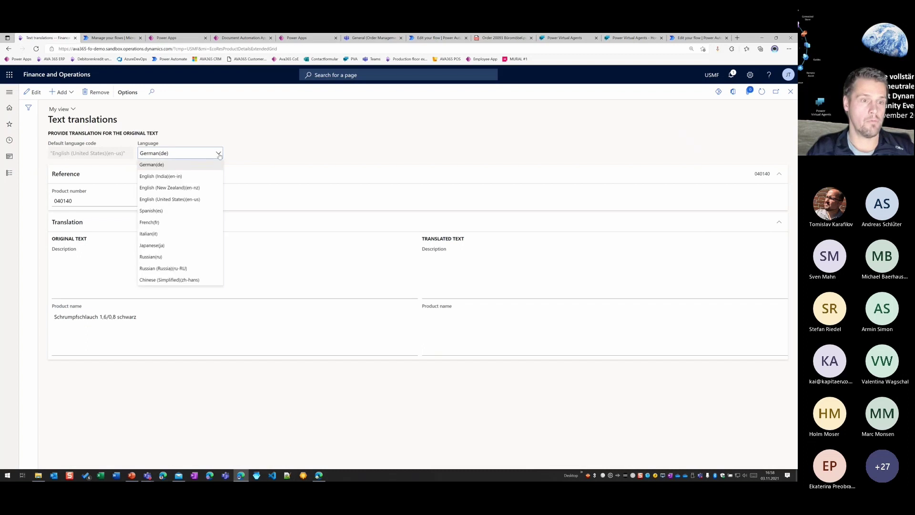
left_click(159, 233)
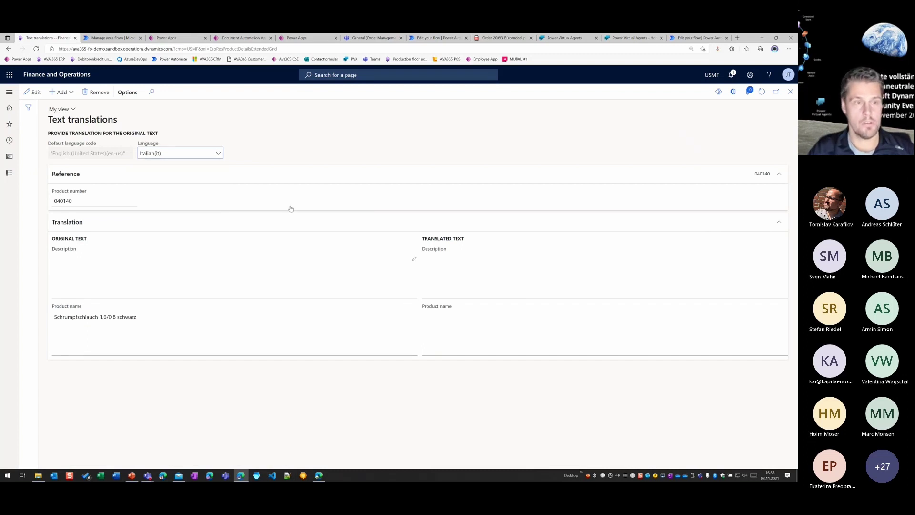
left_click(217, 153)
left_click(163, 258)
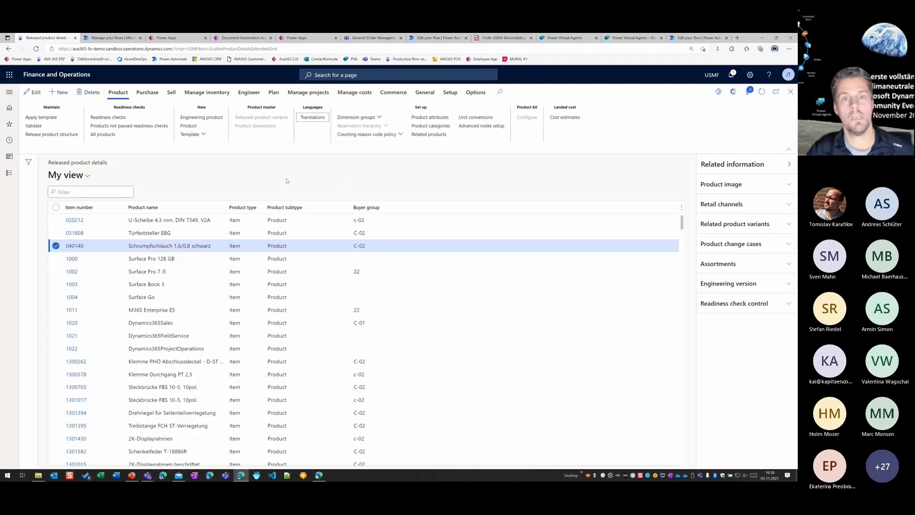
left_click(791, 92)
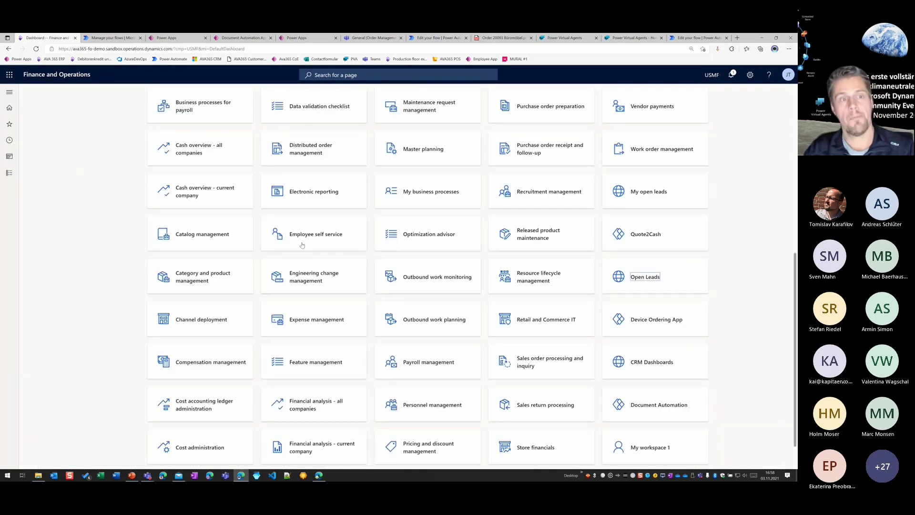
left_click(789, 49)
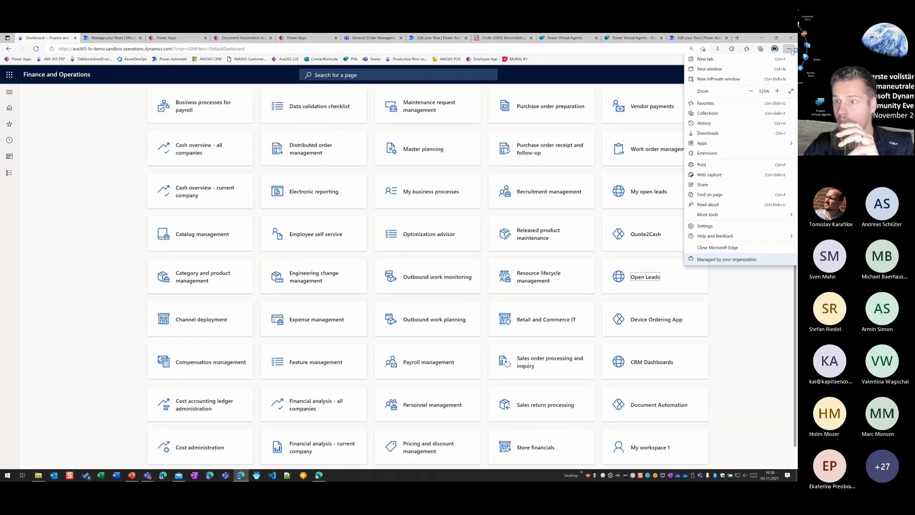
left_click(738, 340)
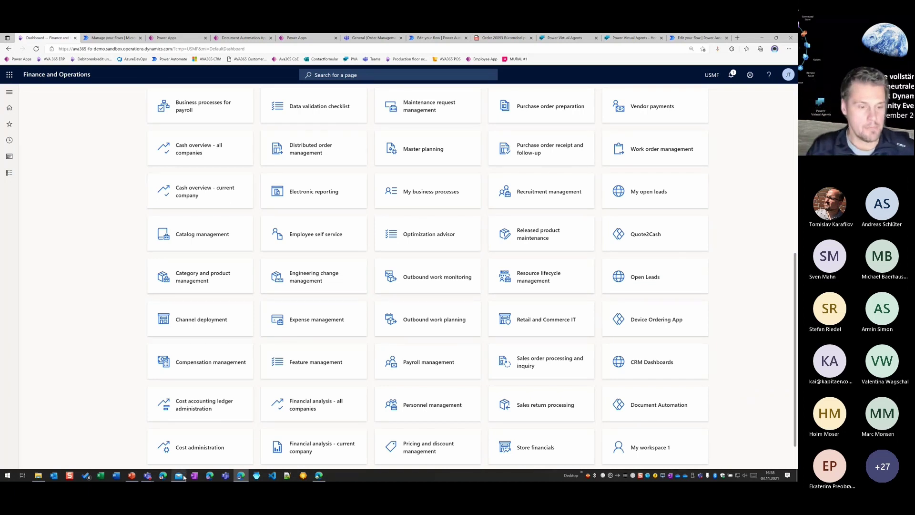
Switch to the Mail app and send the drafted Vendor Invoice e-mail with its PDF attachments to Purchasing.
mouse_move(179, 476)
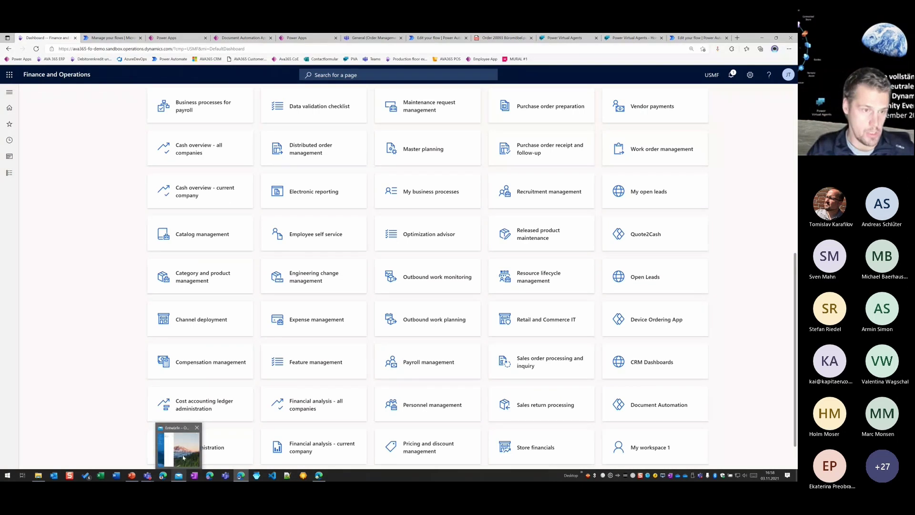
left_click(179, 446)
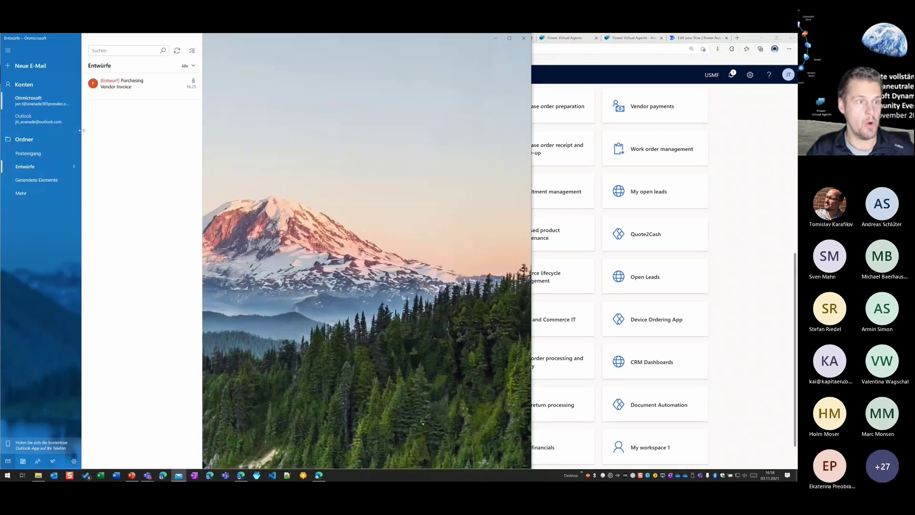
left_click(148, 92)
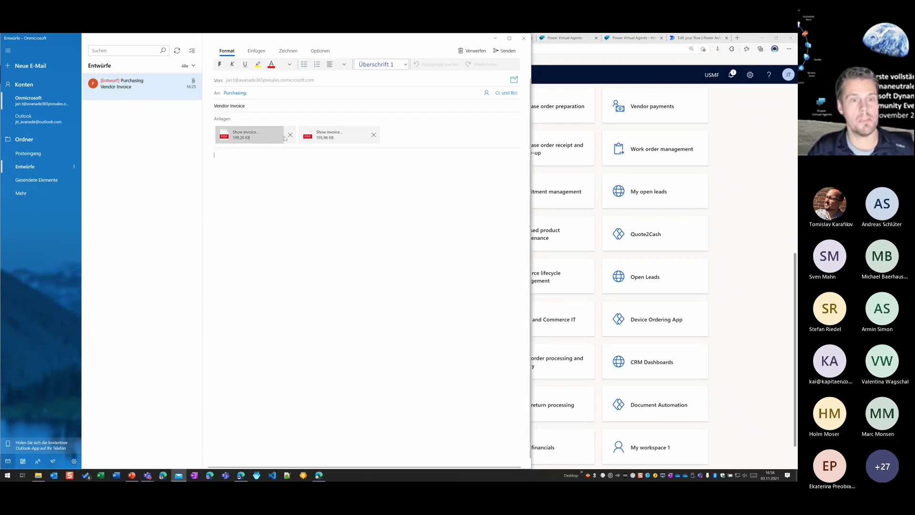
left_click(504, 50)
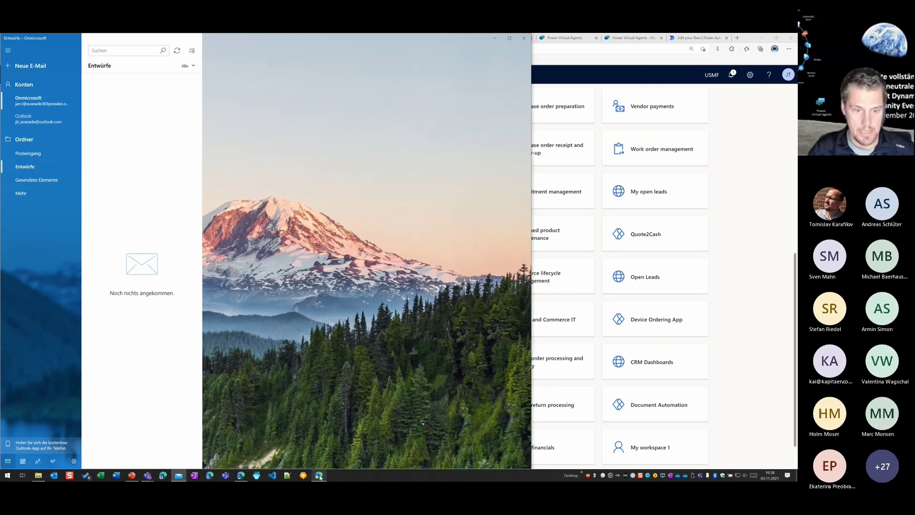
Switch to the Power Automate browser window with the vendor invoice cloud flows.
mouse_move(318, 475)
left_click(309, 436)
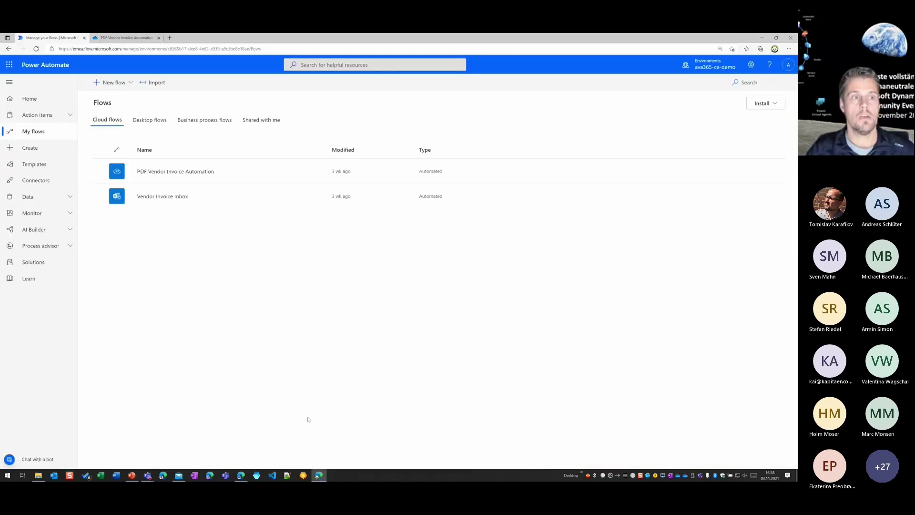
Reload the PDF Vendor Invoice Automation folder in OneDrive to check for new files, and return to the Power Automate flows.
left_click(122, 38)
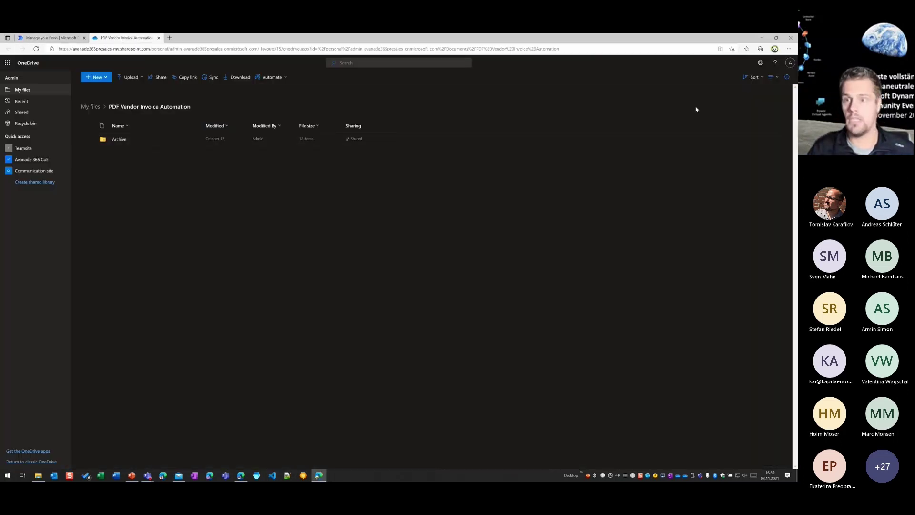
left_click(36, 49)
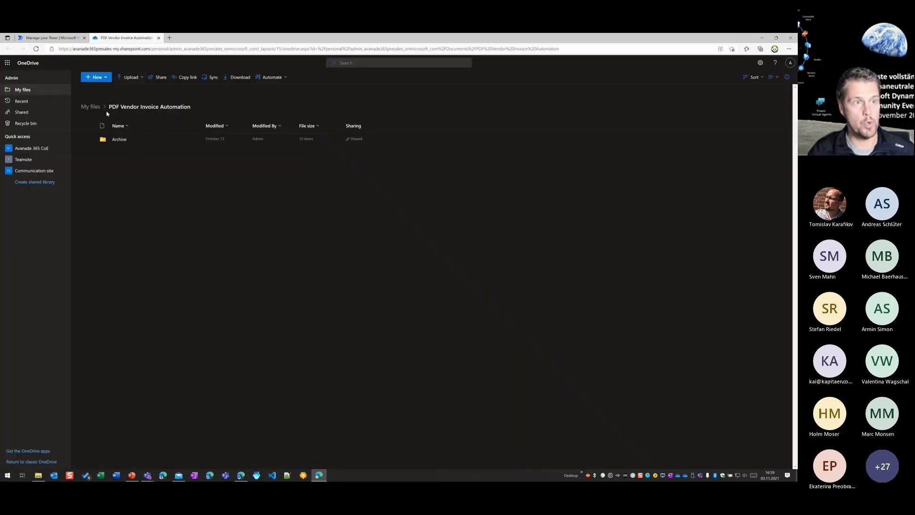
left_click(55, 40)
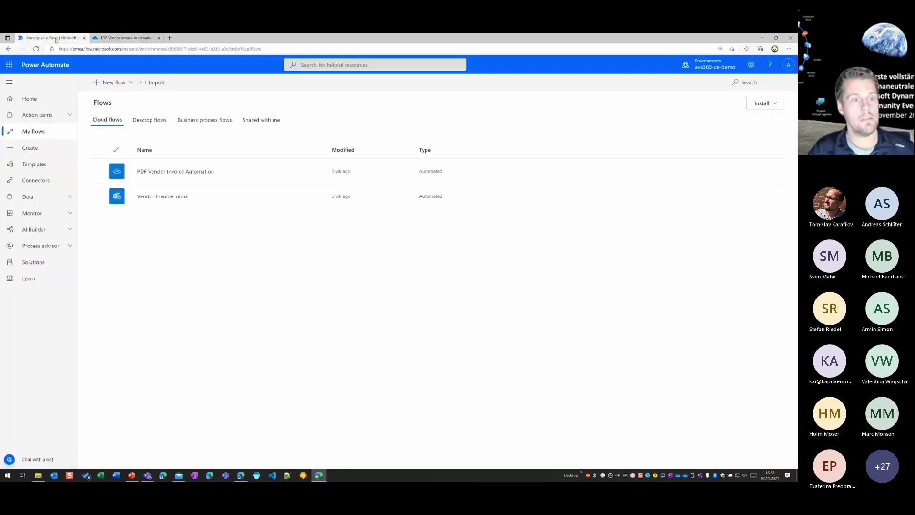
Open the Vendor Invoice Inbox flow and refresh its 28-day run history to follow the run triggered by the e-mail.
left_click(162, 197)
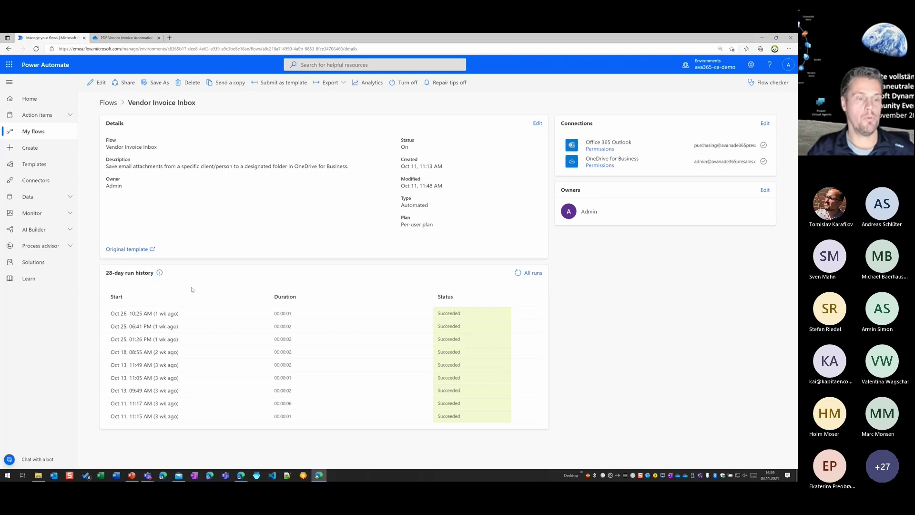
left_click(517, 272)
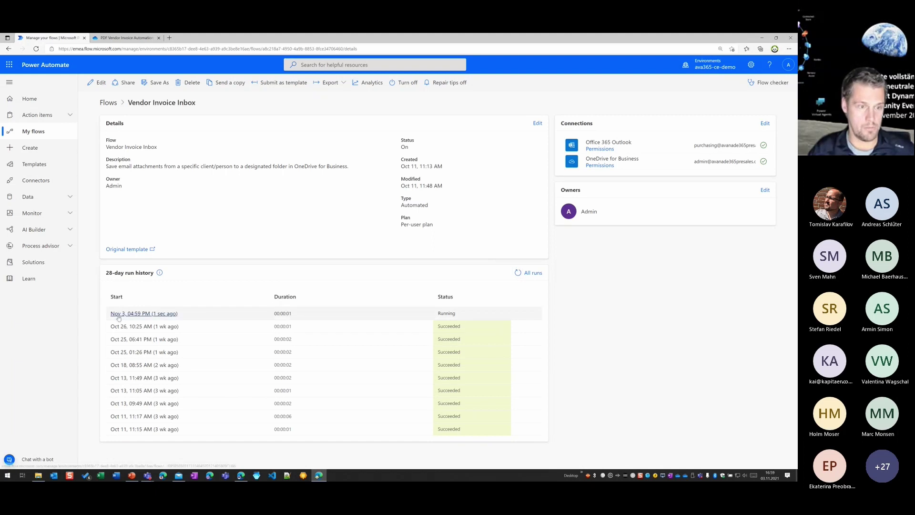
left_click(517, 272)
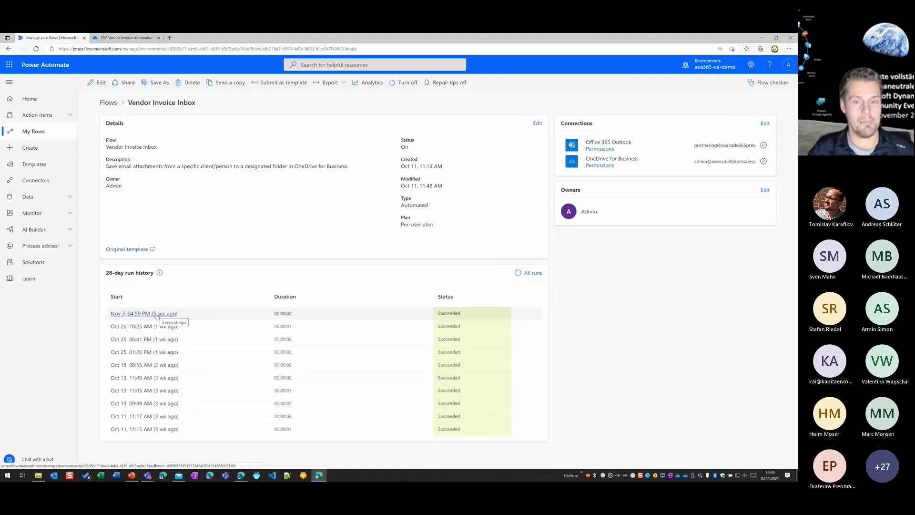
Check the reloaded PDF Vendor Invoice Automation folder in OneDrive for the saved invoice PDFs, and go back to Power Automate.
left_click(127, 39)
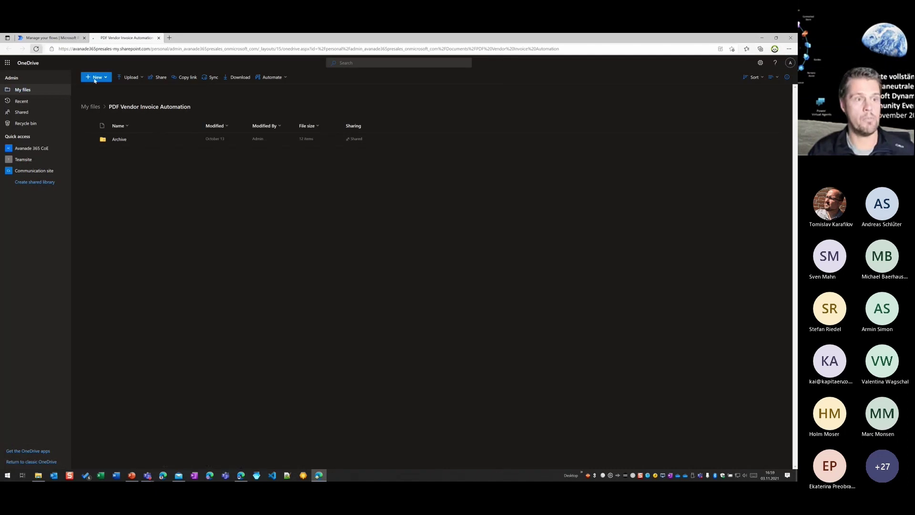
left_click(36, 48)
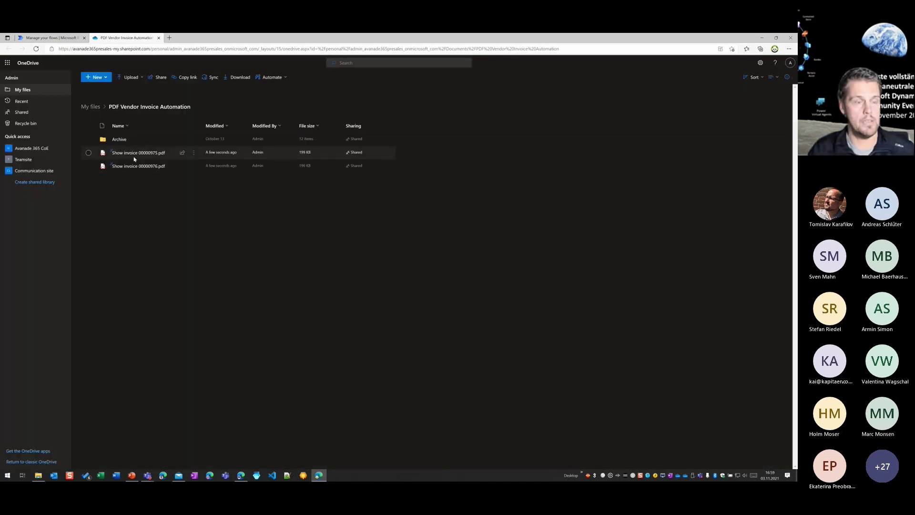
left_click(49, 40)
Open the PDF Vendor Invoice Automation flow and keep refreshing its 28-day run history to monitor the new runs.
left_click(113, 103)
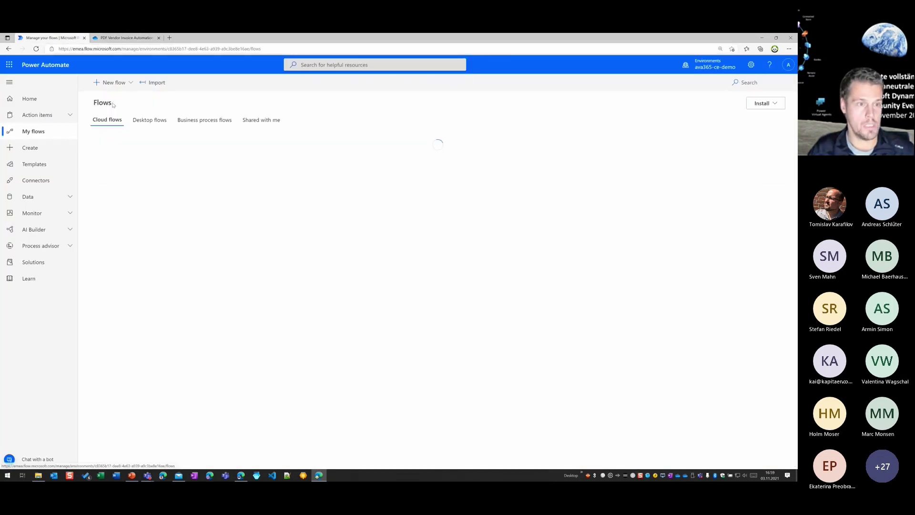
left_click(154, 173)
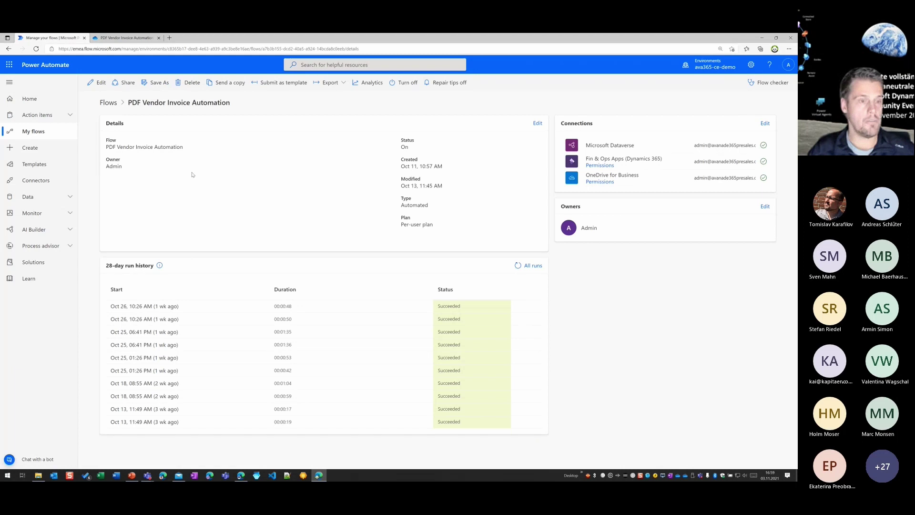
left_click(518, 266)
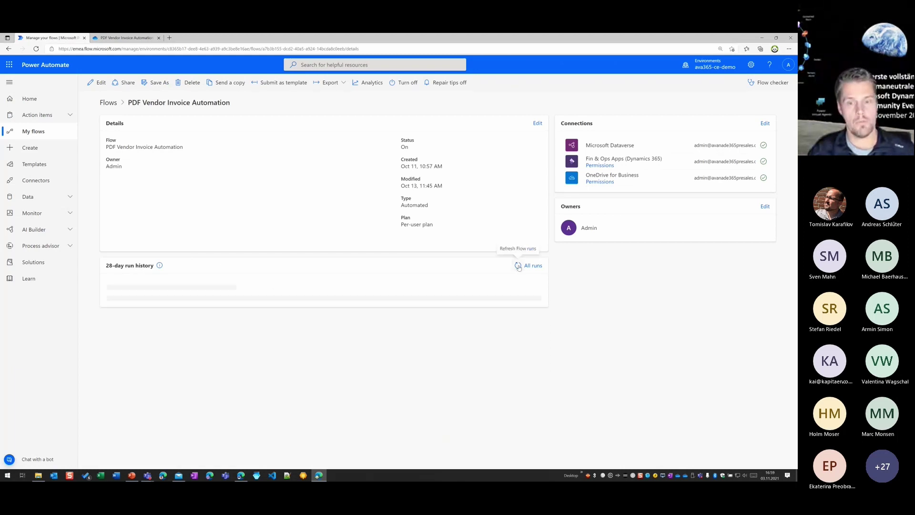
left_click(518, 266)
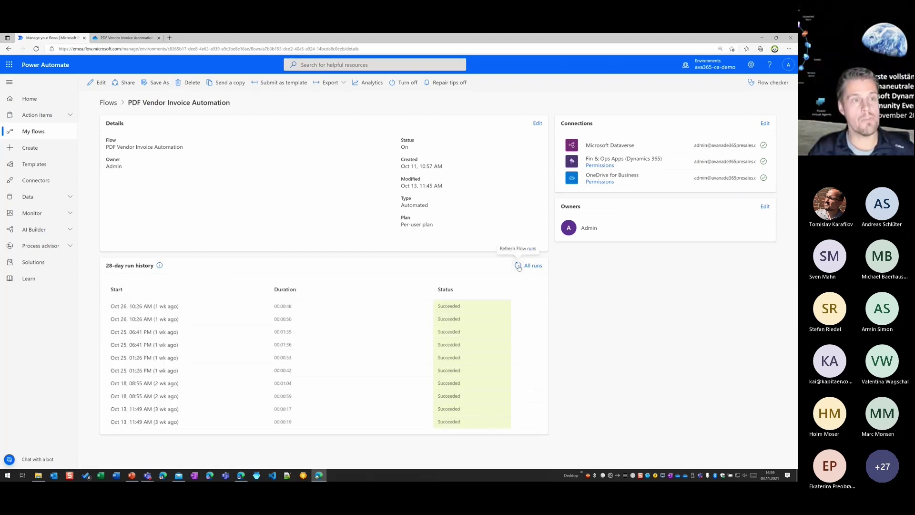
left_click(517, 266)
left_click(518, 266)
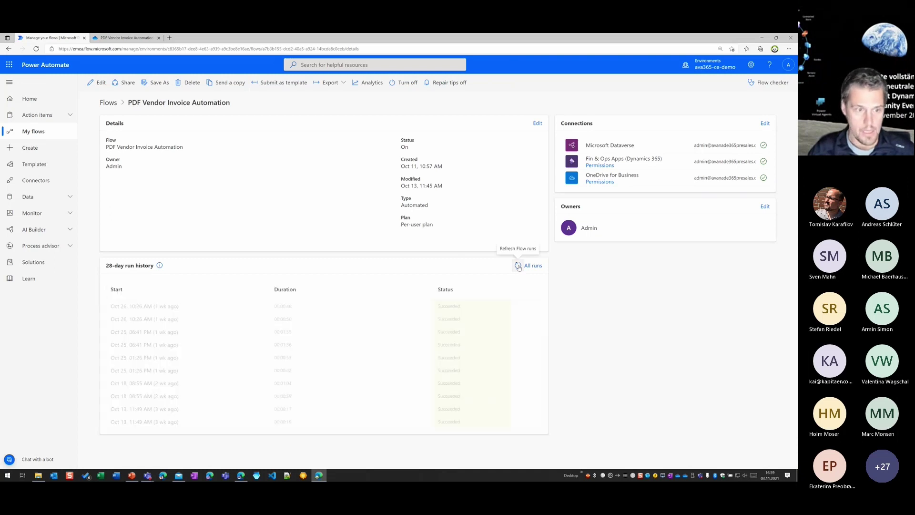
left_click(518, 266)
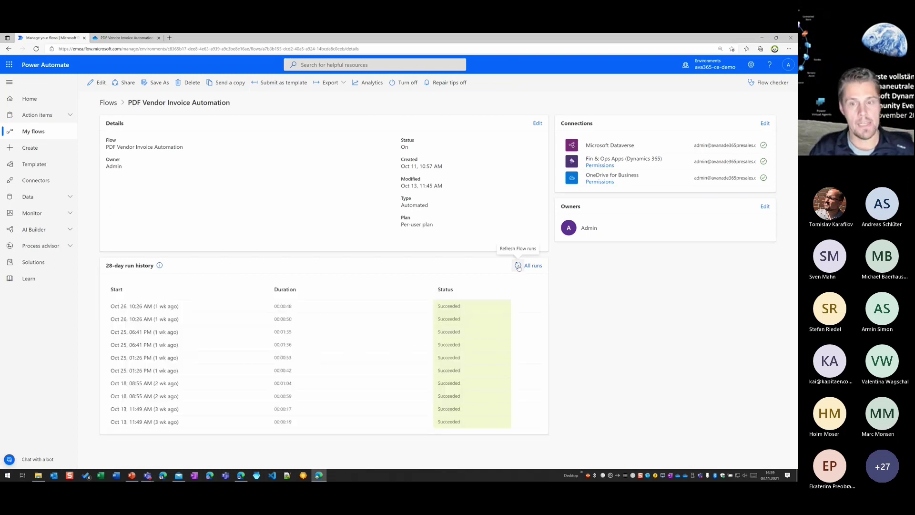
left_click(518, 266)
left_click(518, 266)
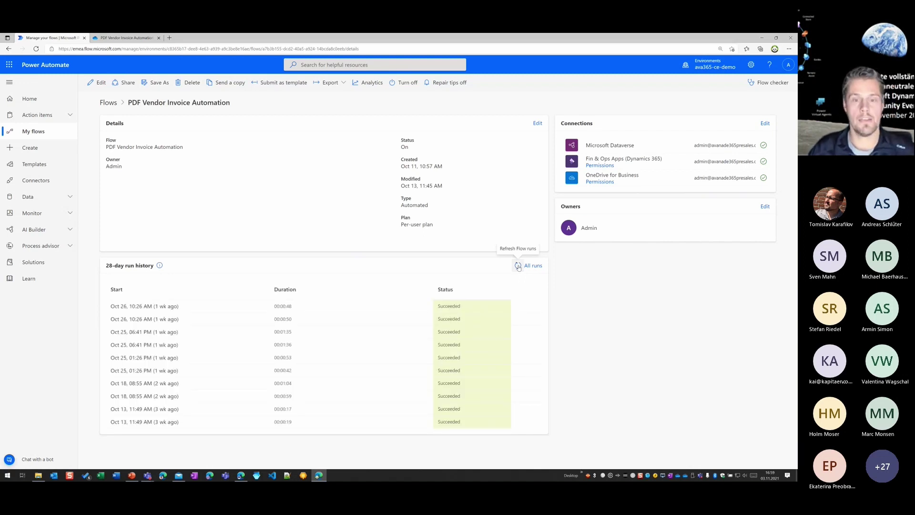
left_click(518, 265)
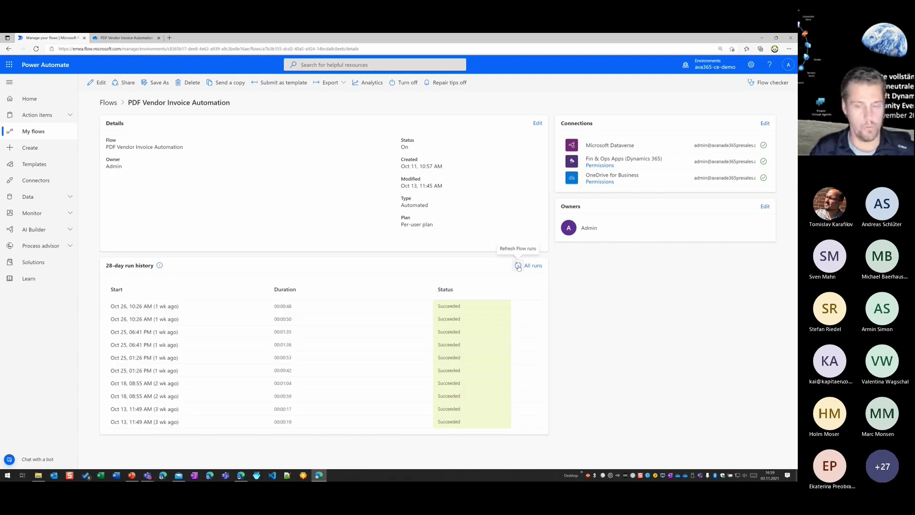
left_click(518, 266)
left_click(518, 266)
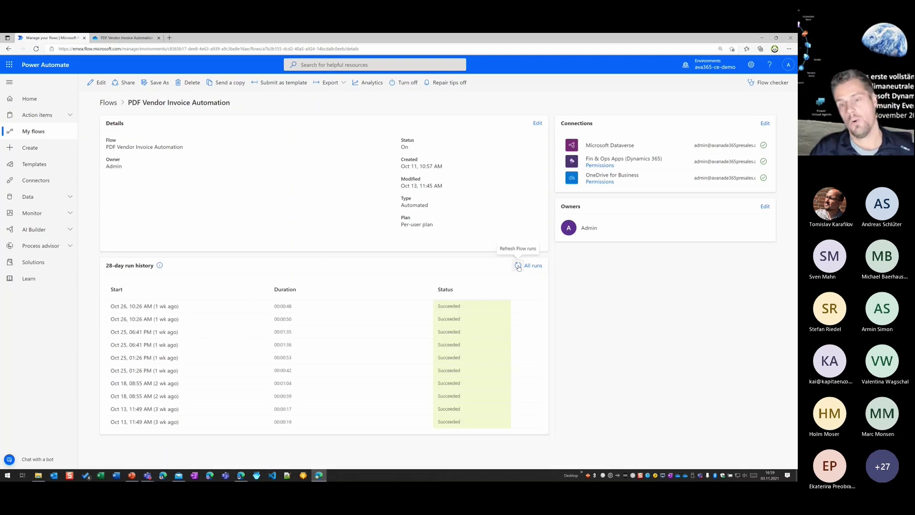
left_click(518, 266)
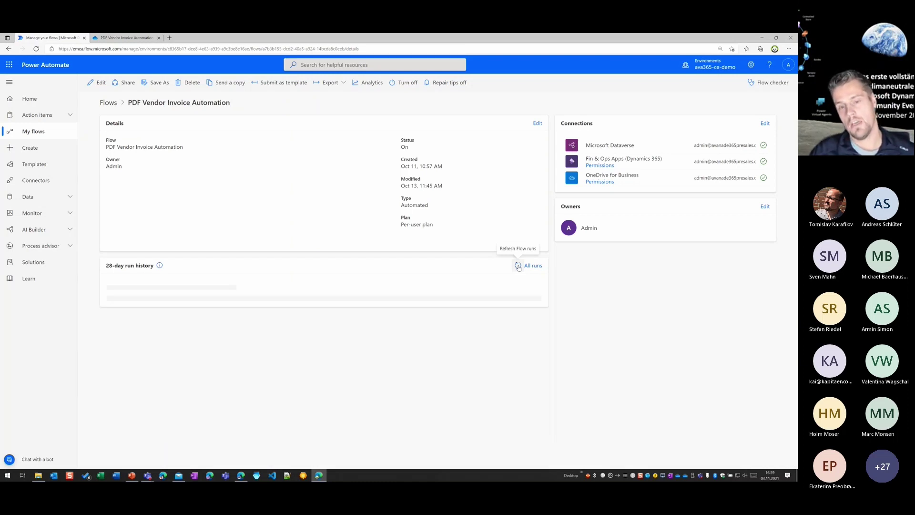
left_click(518, 266)
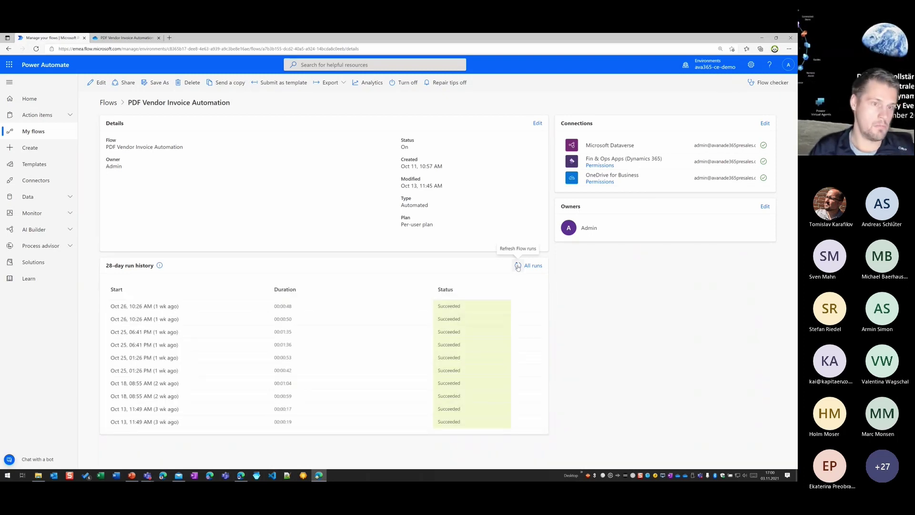
left_click(517, 265)
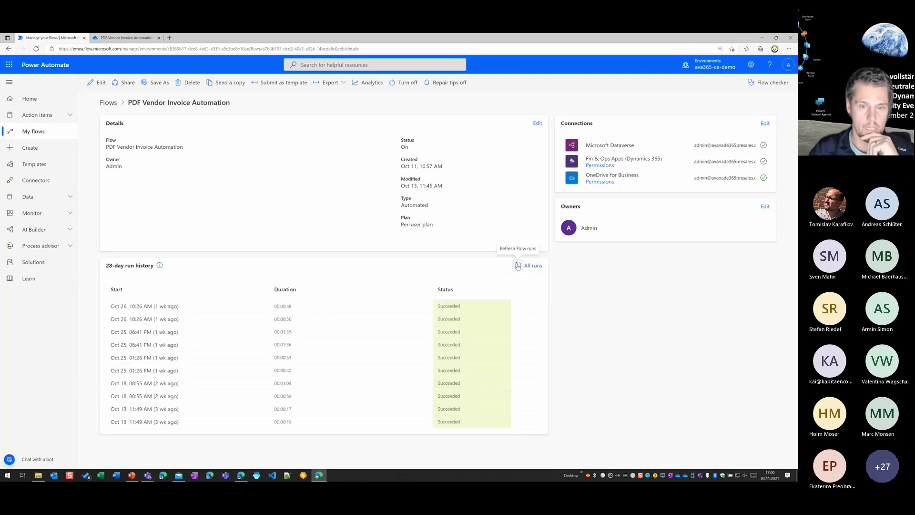
left_click(518, 266)
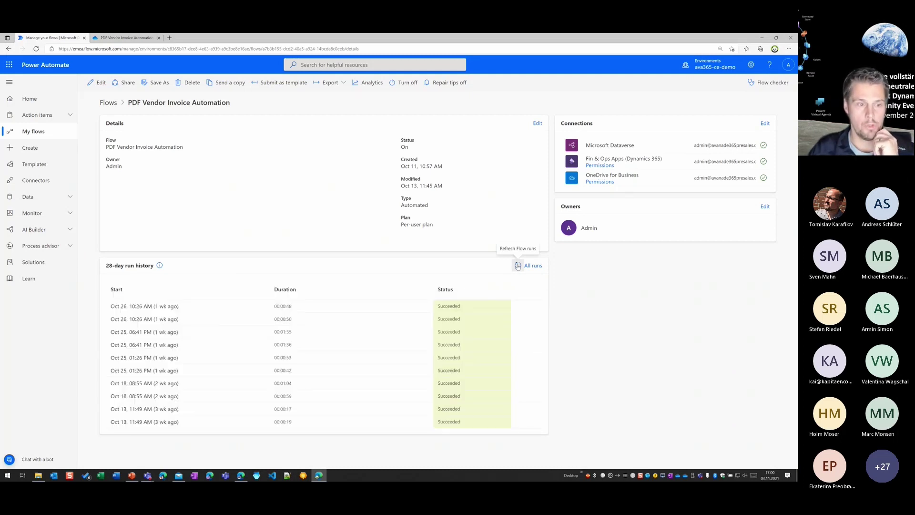
left_click(517, 266)
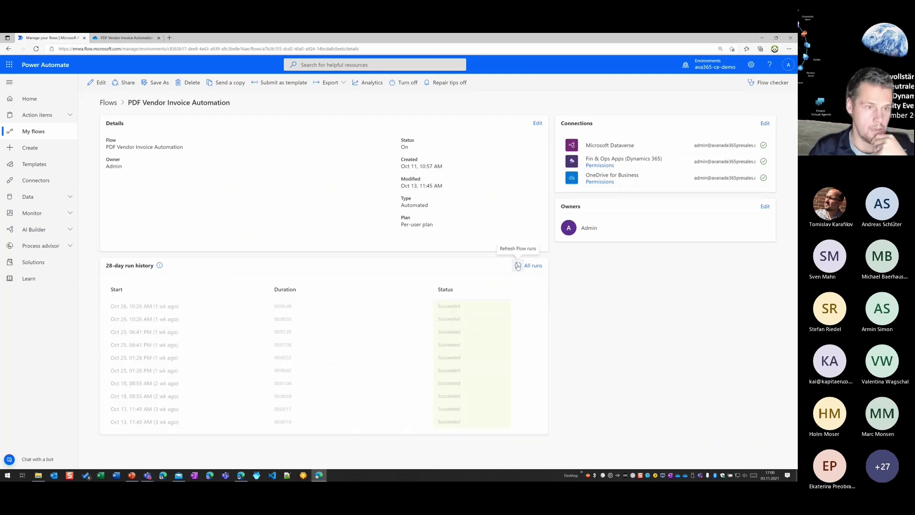
left_click(518, 265)
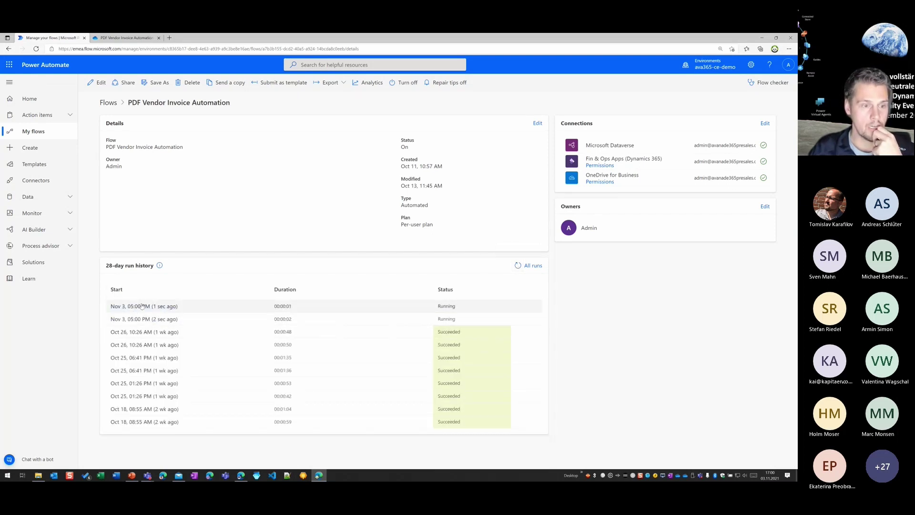
left_click(518, 266)
left_click(517, 266)
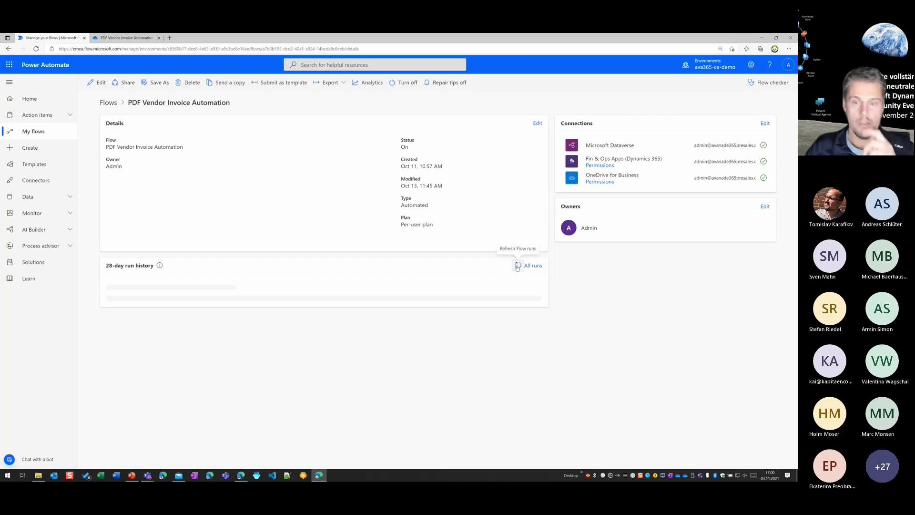
Switch to the Finance and Operations browser window and open the Pending vendor invoices page from the recent pages.
key("alt+Tab")
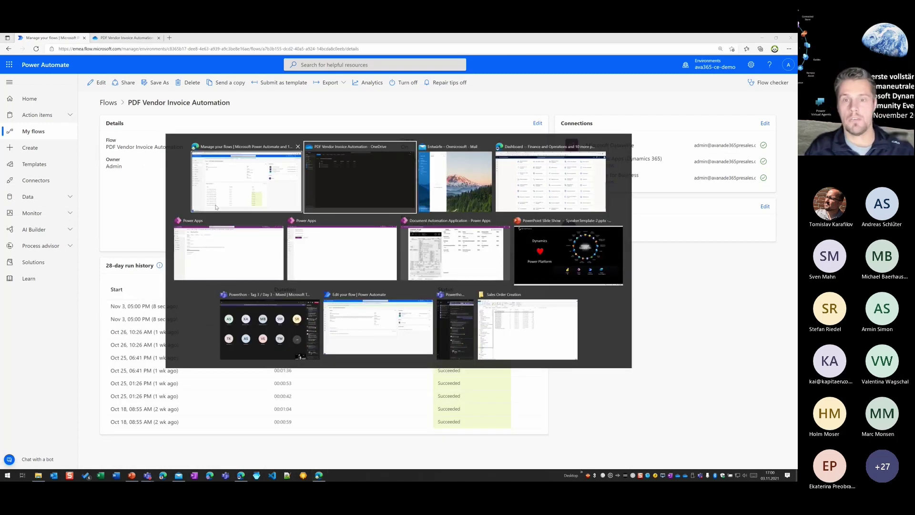
key("alt+Tab")
key("alt+Tab")
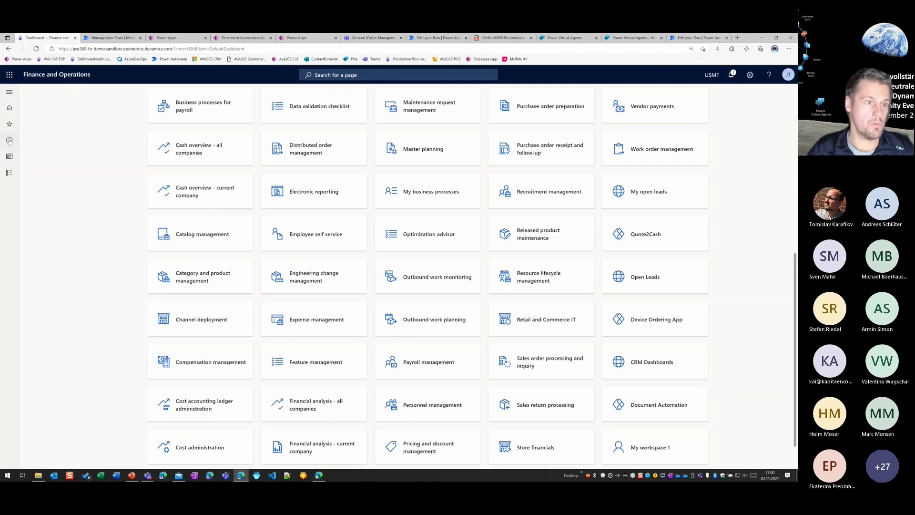
left_click(9, 140)
left_click(56, 191)
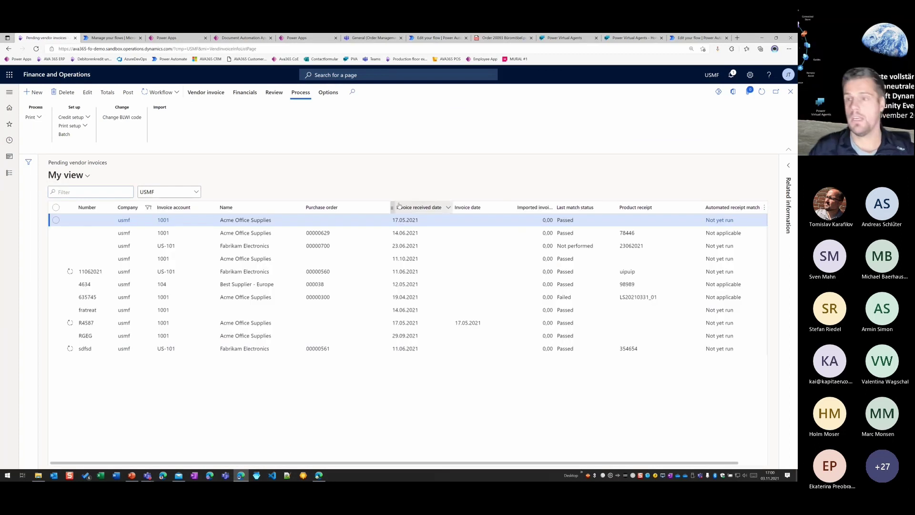
Refresh the Pending vendor invoices list repeatedly to watch for the new Acme Office Supplies invoices and their purchase orders.
left_click(762, 93)
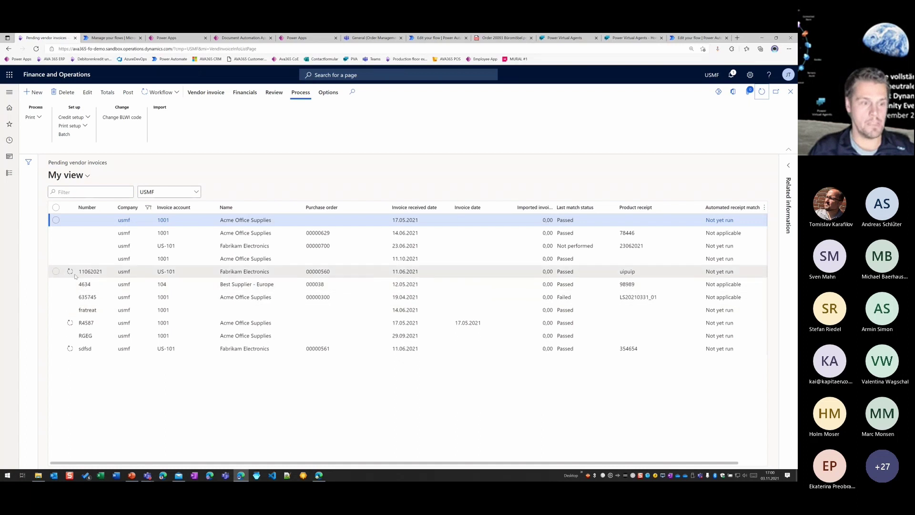
left_click(763, 92)
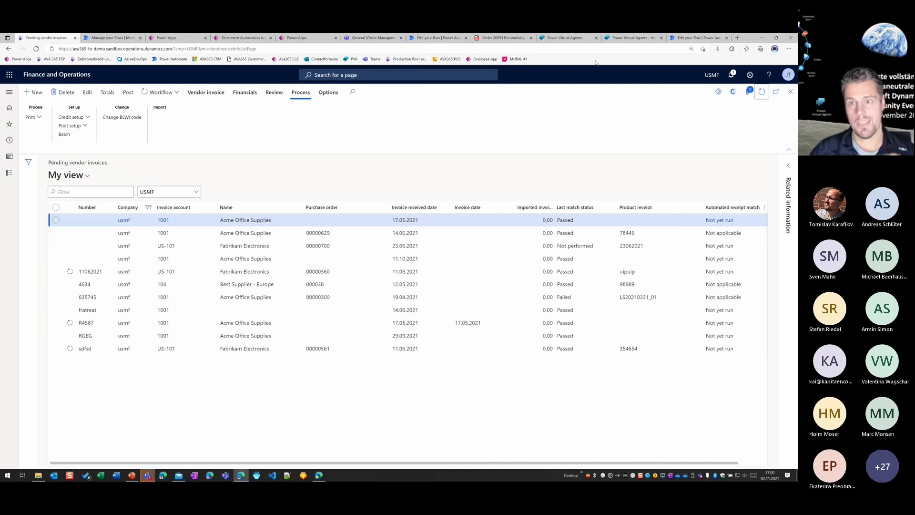
left_click(761, 93)
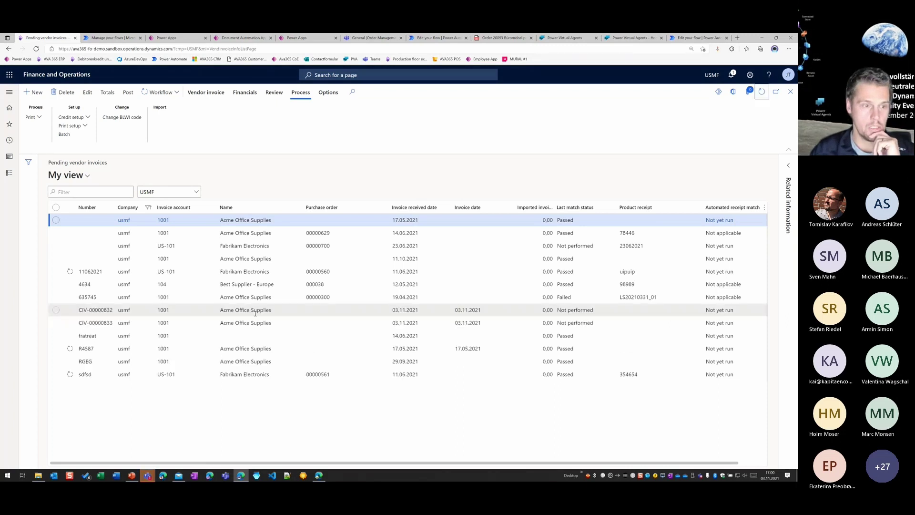
left_click(762, 94)
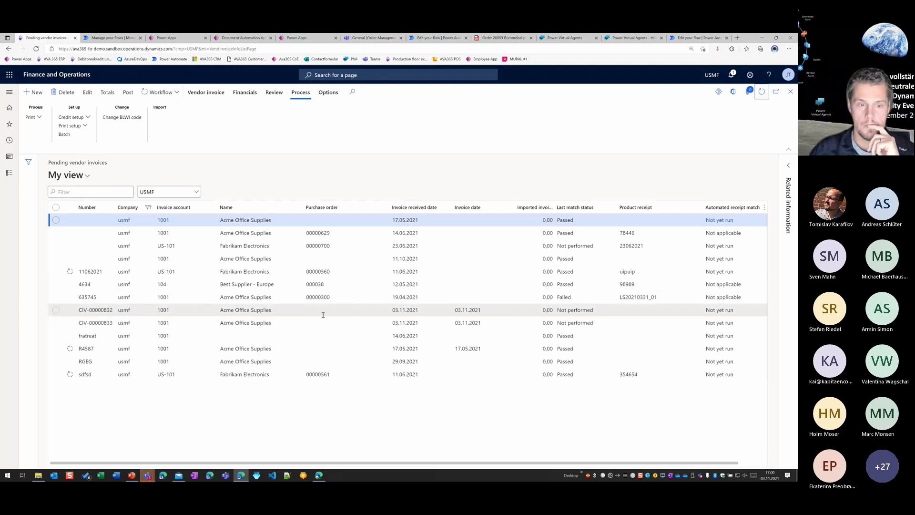
left_click(763, 93)
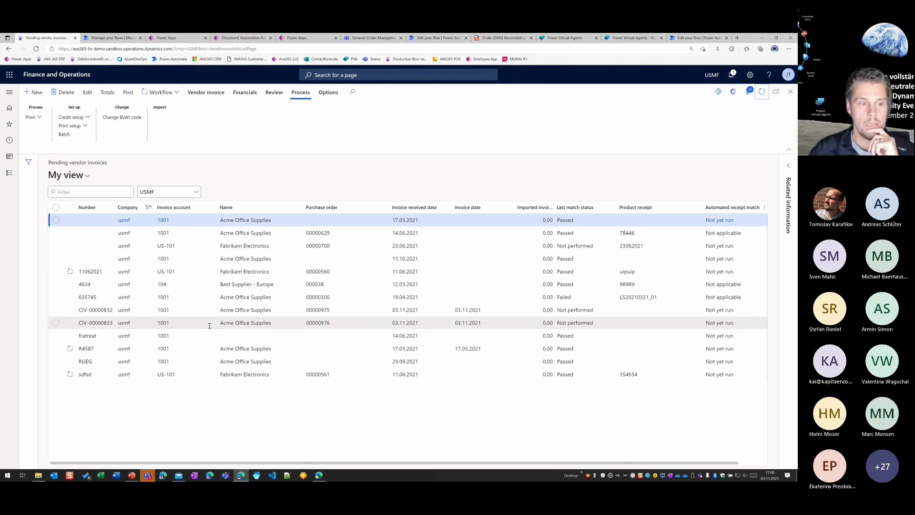
Open the second Acme Office Supplies invoice dated 03.11.2021 and zoom out its attached PDF to compare it with the invoice lines.
left_click(88, 323)
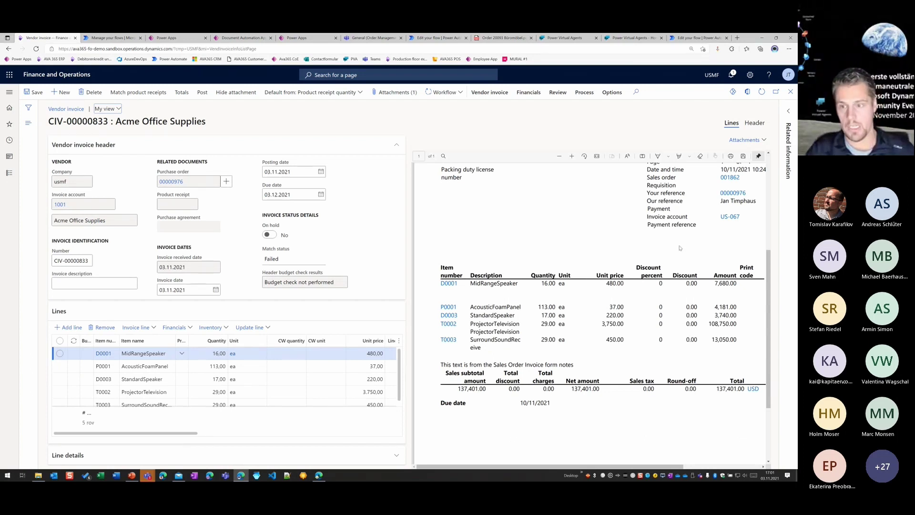
scroll(680, 248, "up", 5)
scroll(560, 378, "down", 4)
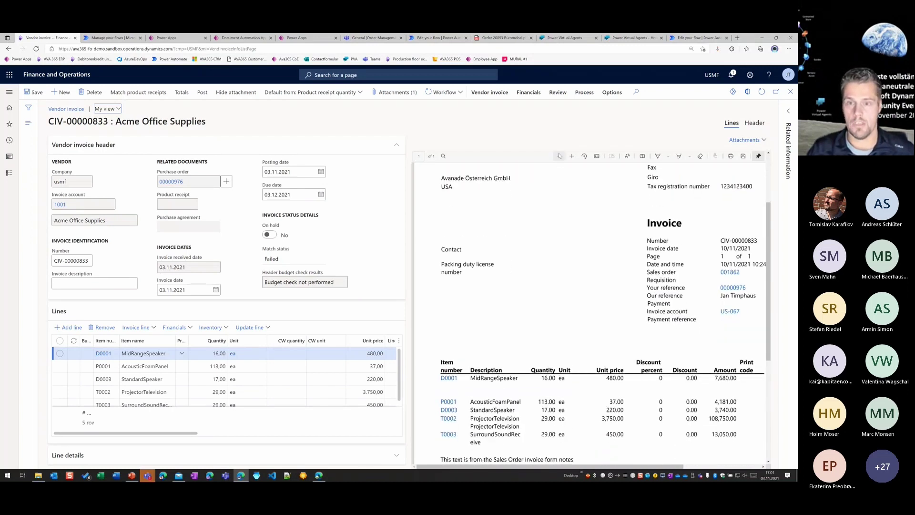
left_click(559, 156)
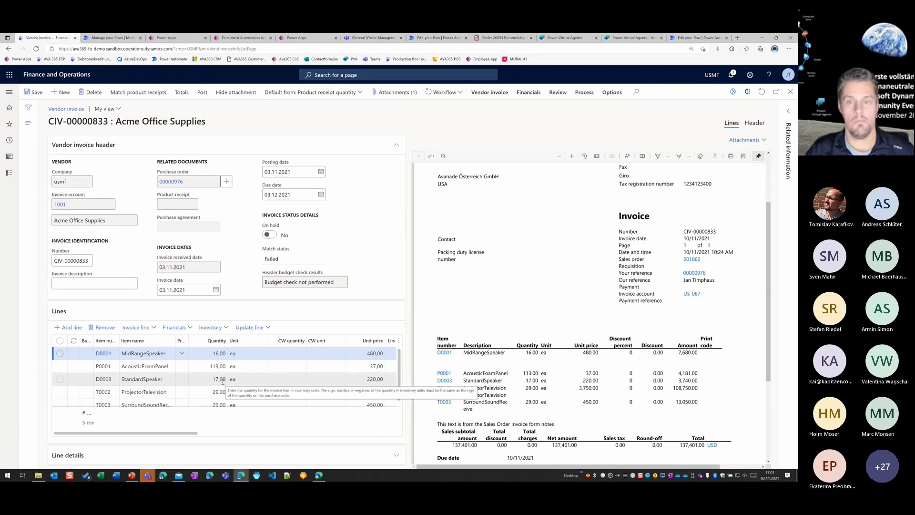
Submit the open Acme Office Supplies invoice to the Vendor Invoice Workflow and return to the Pending vendor invoices list.
left_click(460, 93)
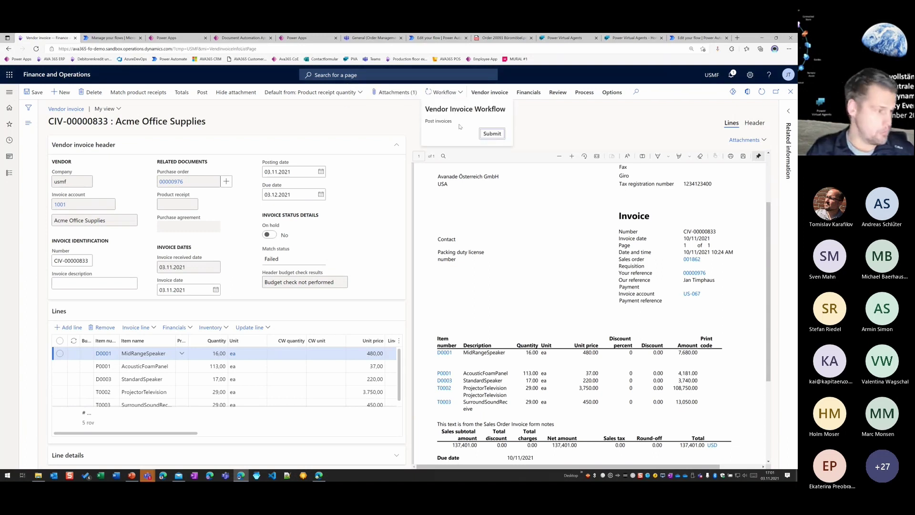
left_click(493, 136)
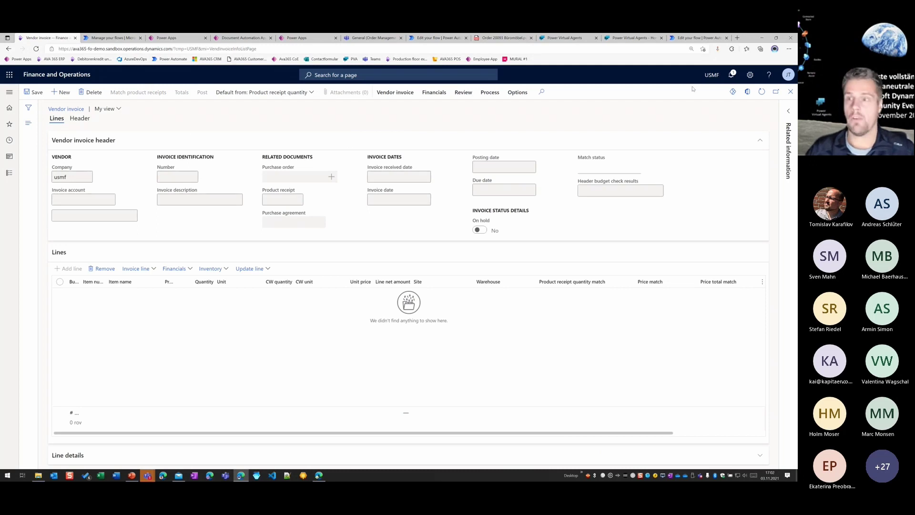
left_click(787, 93)
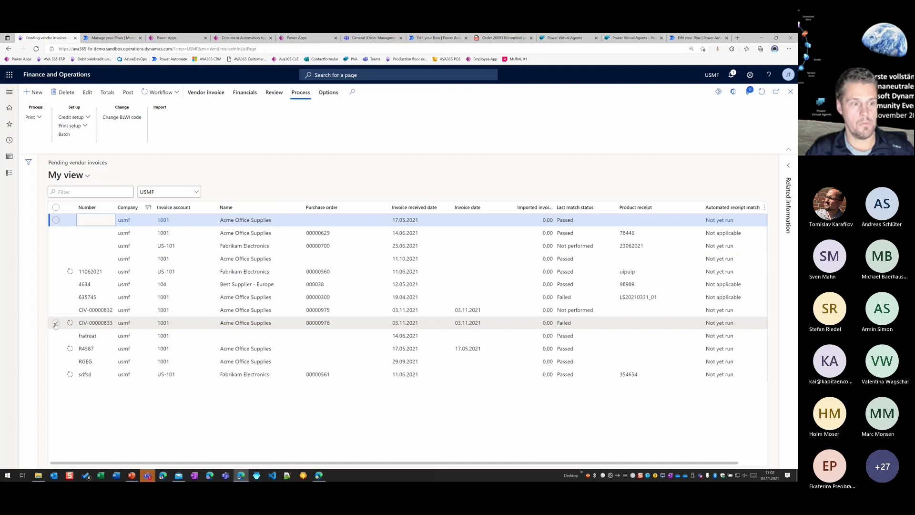
Open the full workflow history of the submitted Acme Office Supplies invoice and refresh it to check for workflow progress.
left_click(56, 323)
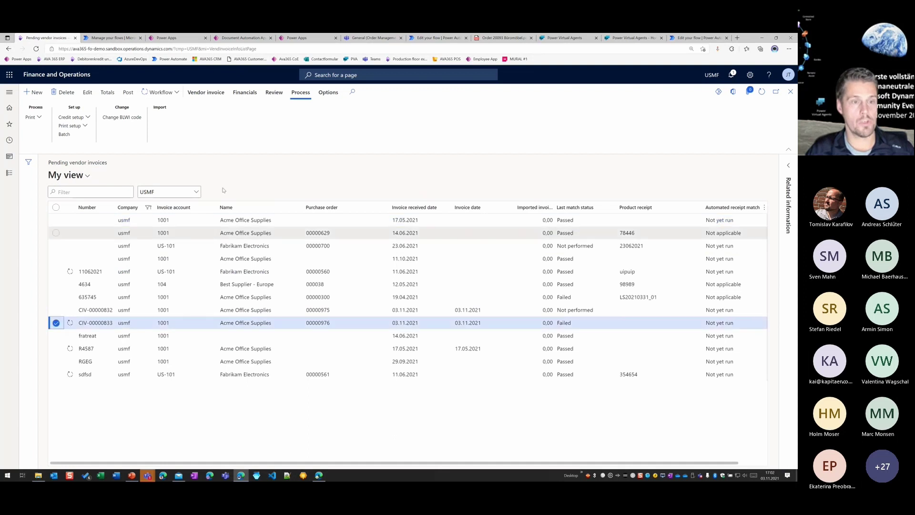
left_click(175, 93)
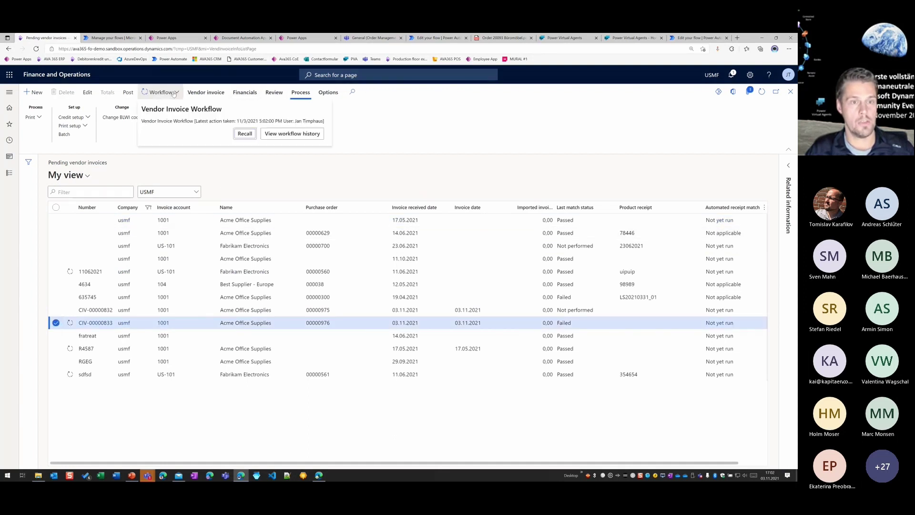
left_click(293, 134)
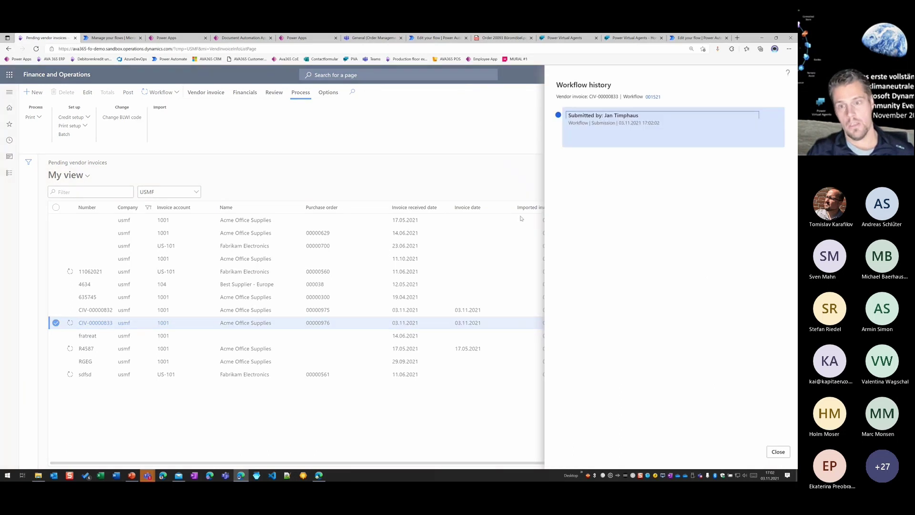
left_click(653, 97)
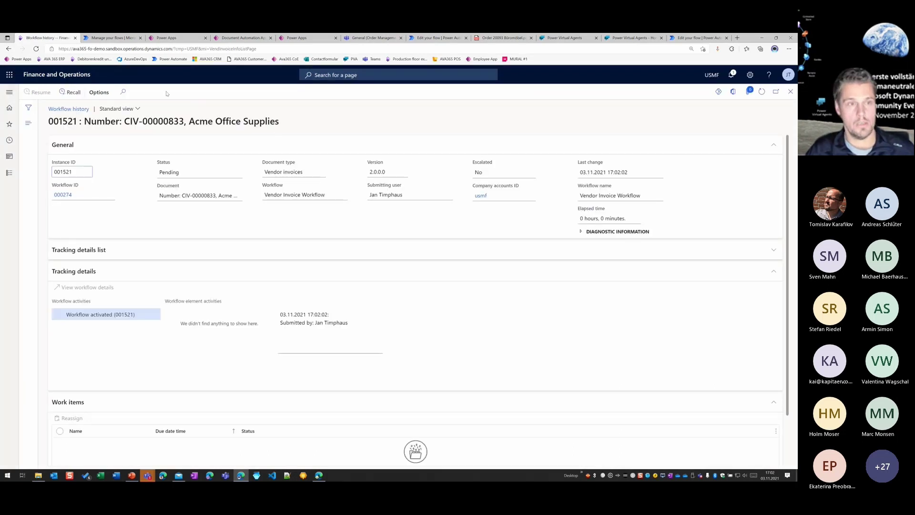
left_click(762, 93)
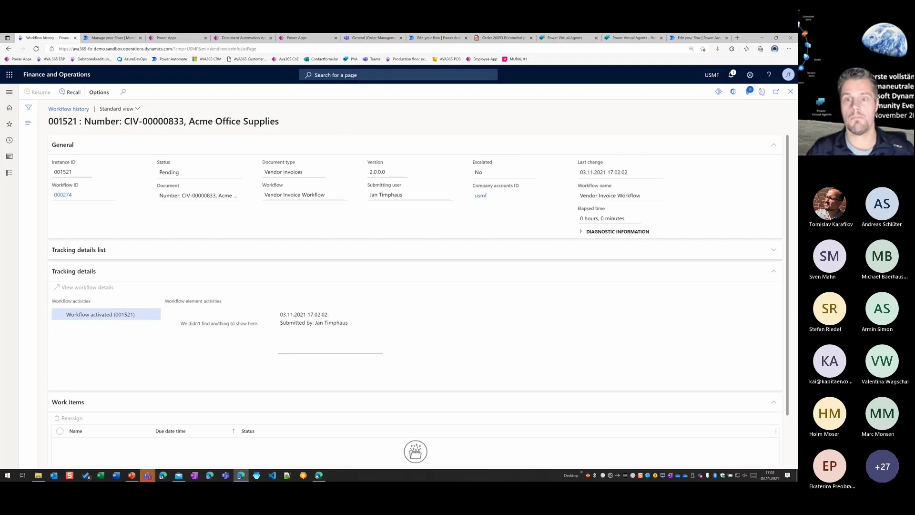
left_click(761, 92)
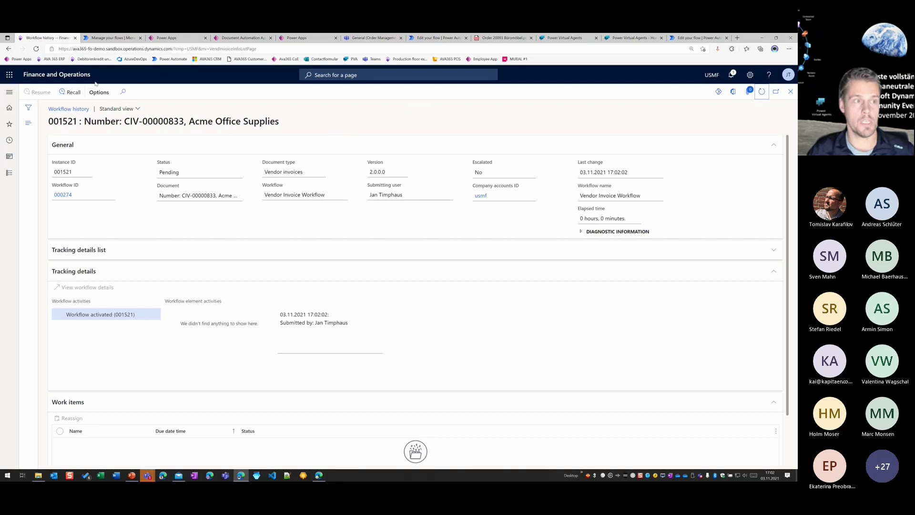